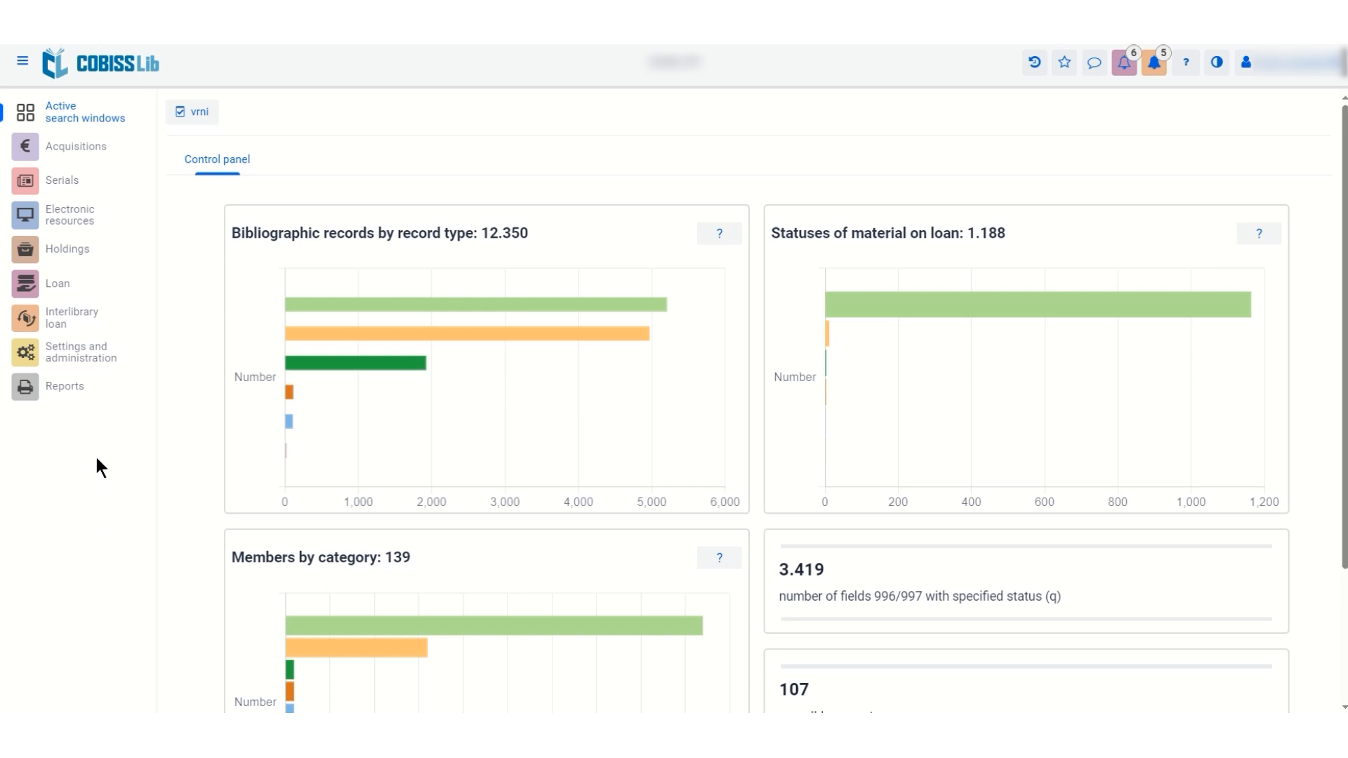
# Step: Load the last inventory from Holdings and open direct reading for it
pyautogui.click(65, 250)
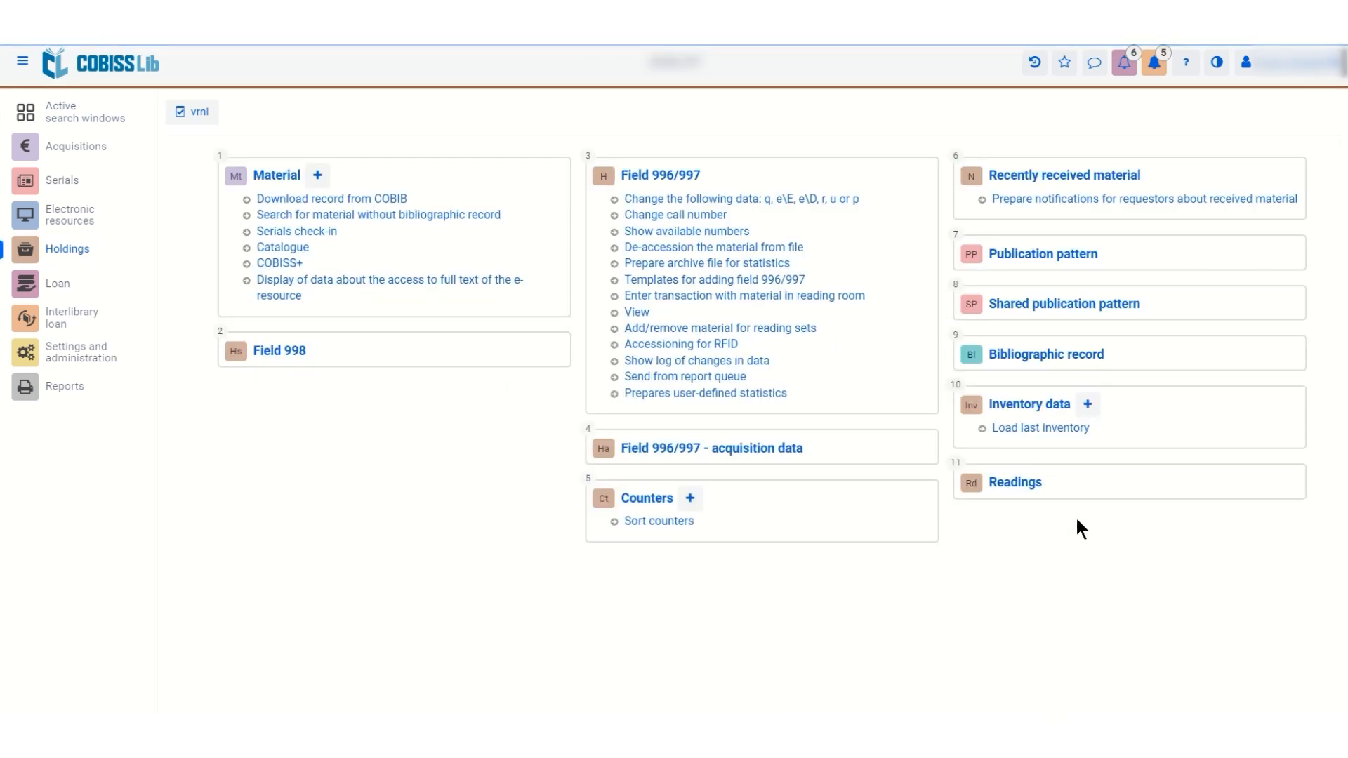
pyautogui.click(1047, 416)
pyautogui.click(1075, 429)
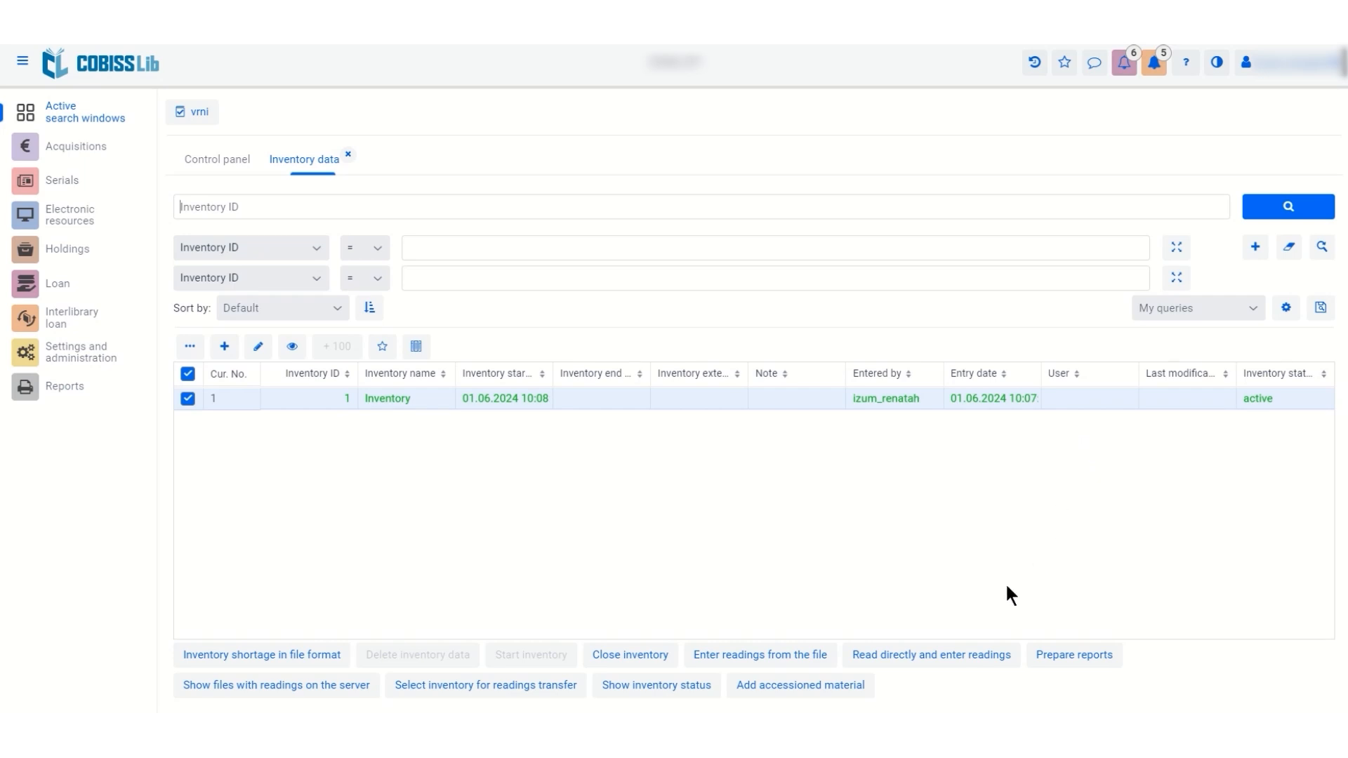
pyautogui.click(928, 660)
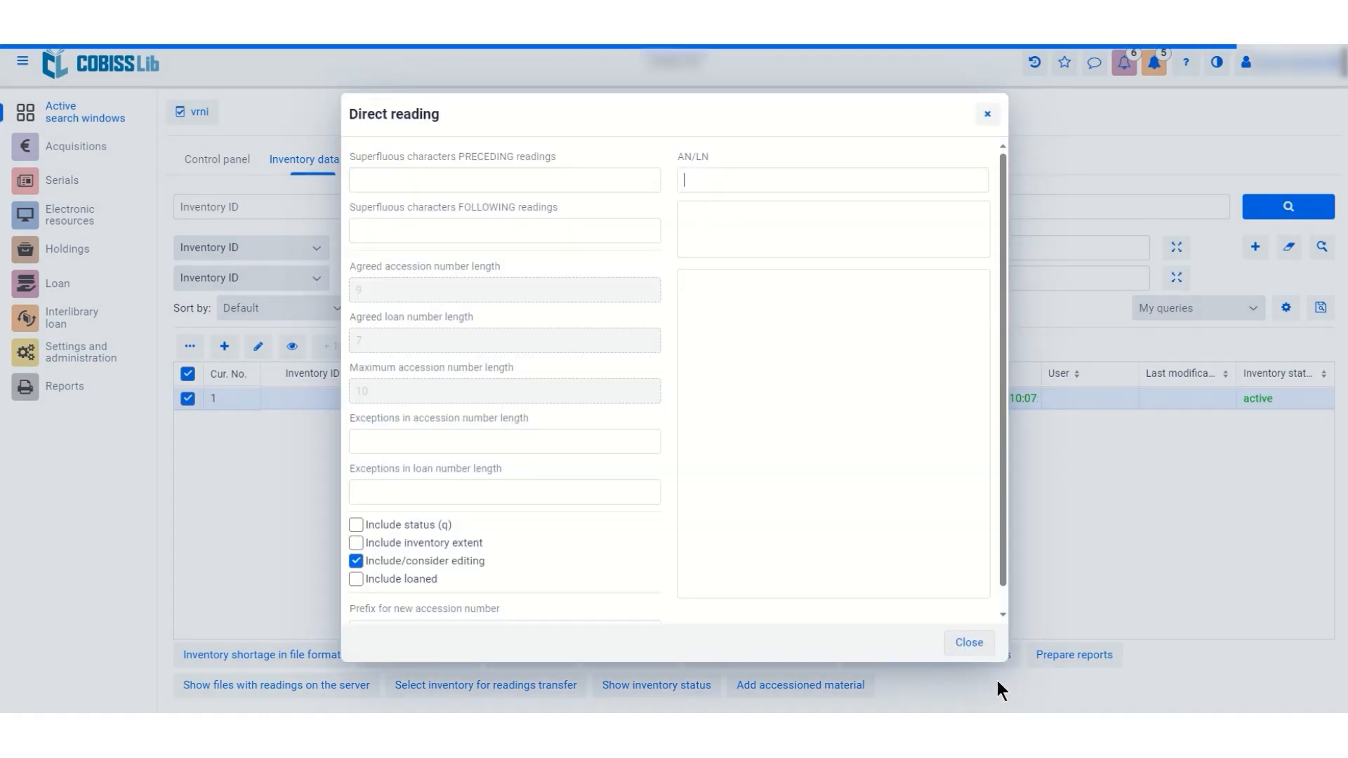
# Step: Turn off consideration of editing and try out the status (q) and inventory extent conditions
pyautogui.click(356, 560)
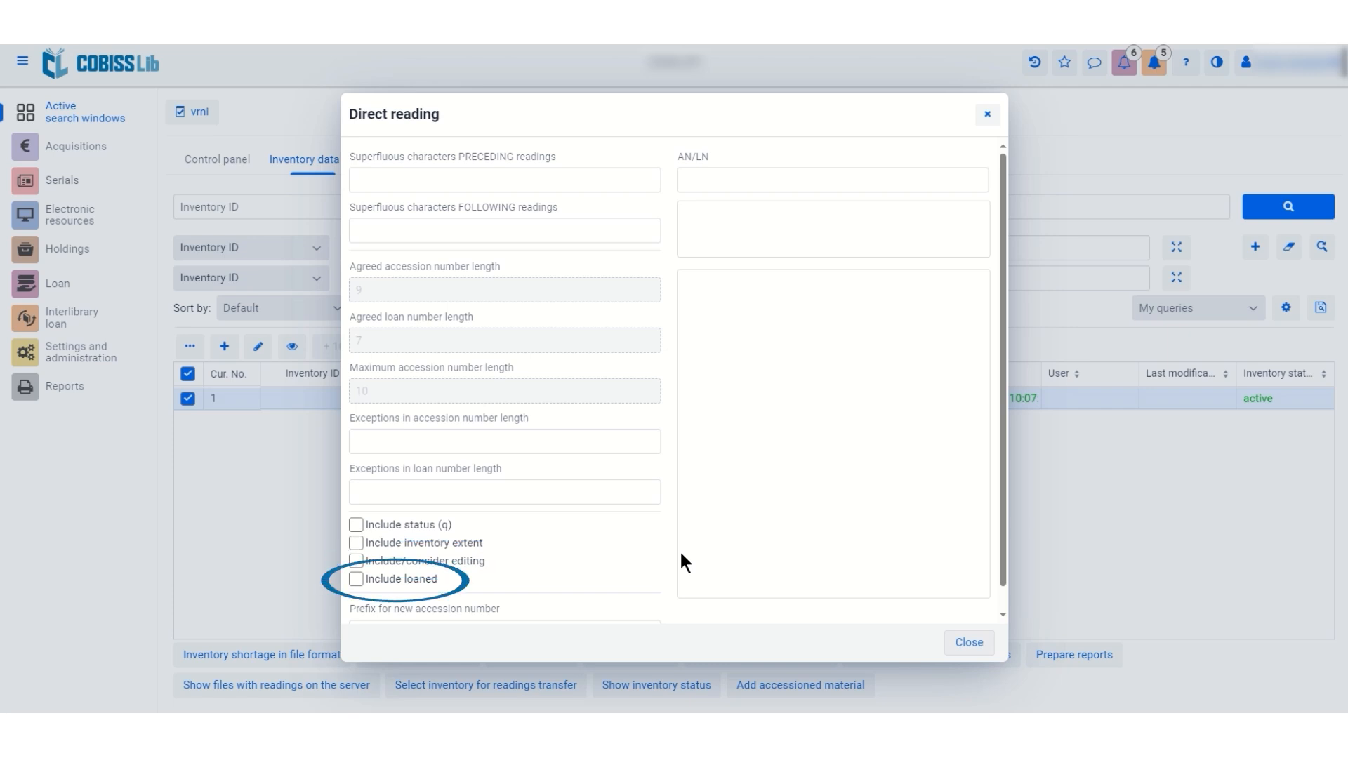
pyautogui.click(362, 521)
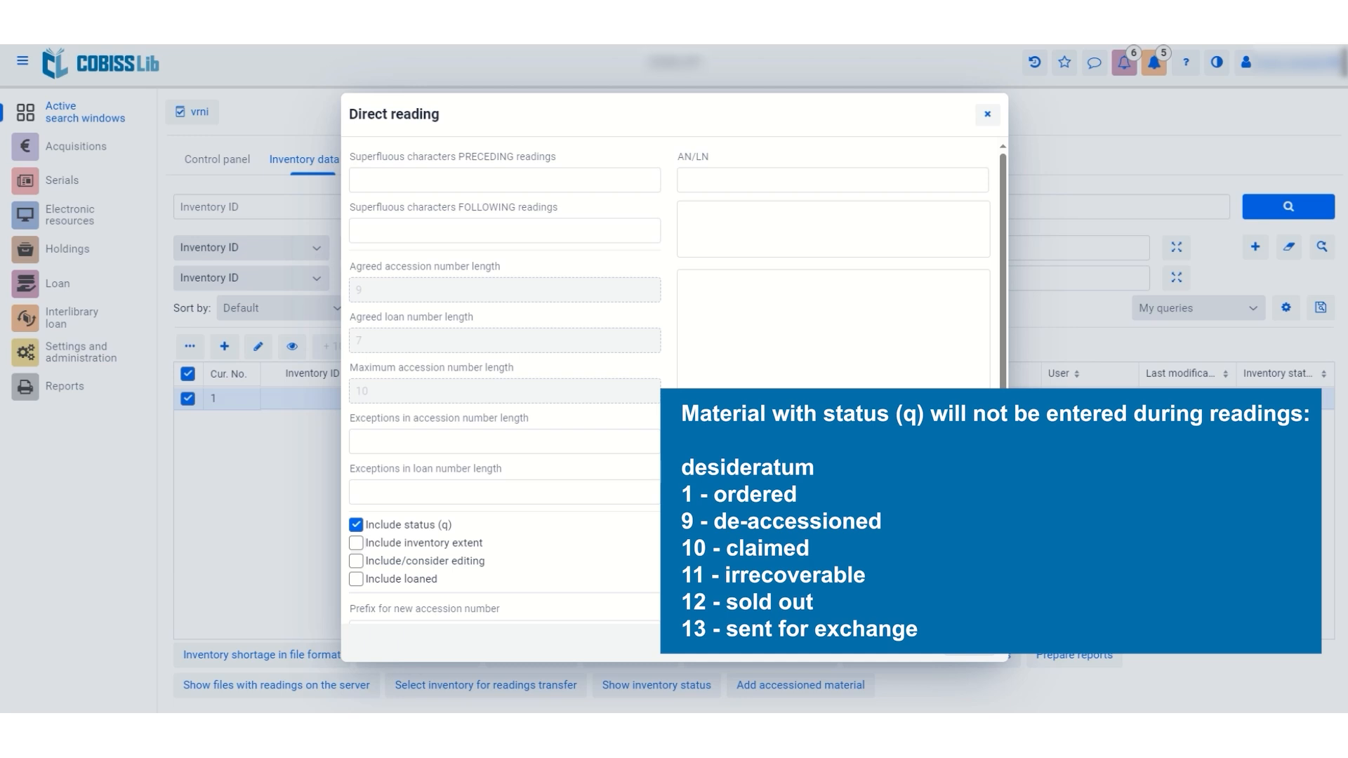
pyautogui.click(354, 528)
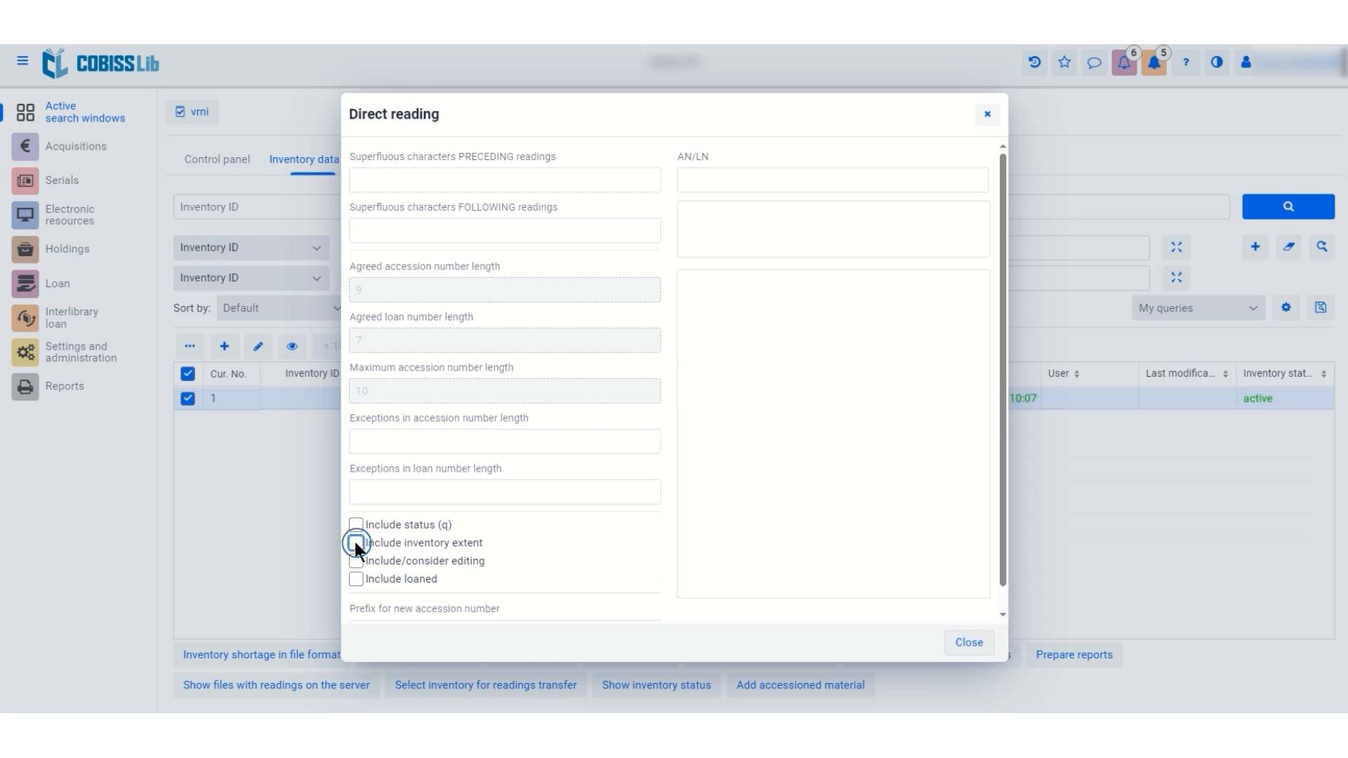
pyautogui.click(356, 544)
# Step: Enable consideration of editing and restrict the material arrangement to UDC open access 004.4 - Programska oprema
pyautogui.click(355, 560)
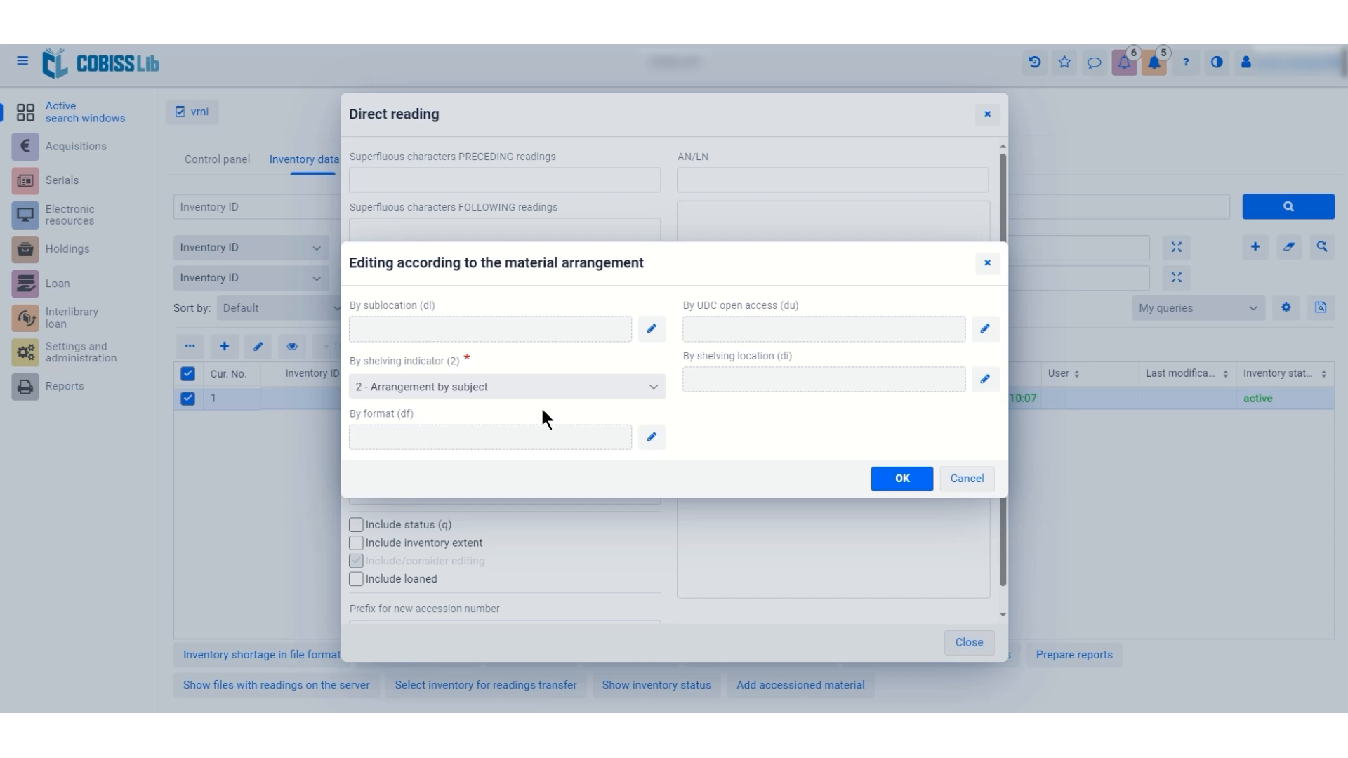
pyautogui.click(991, 328)
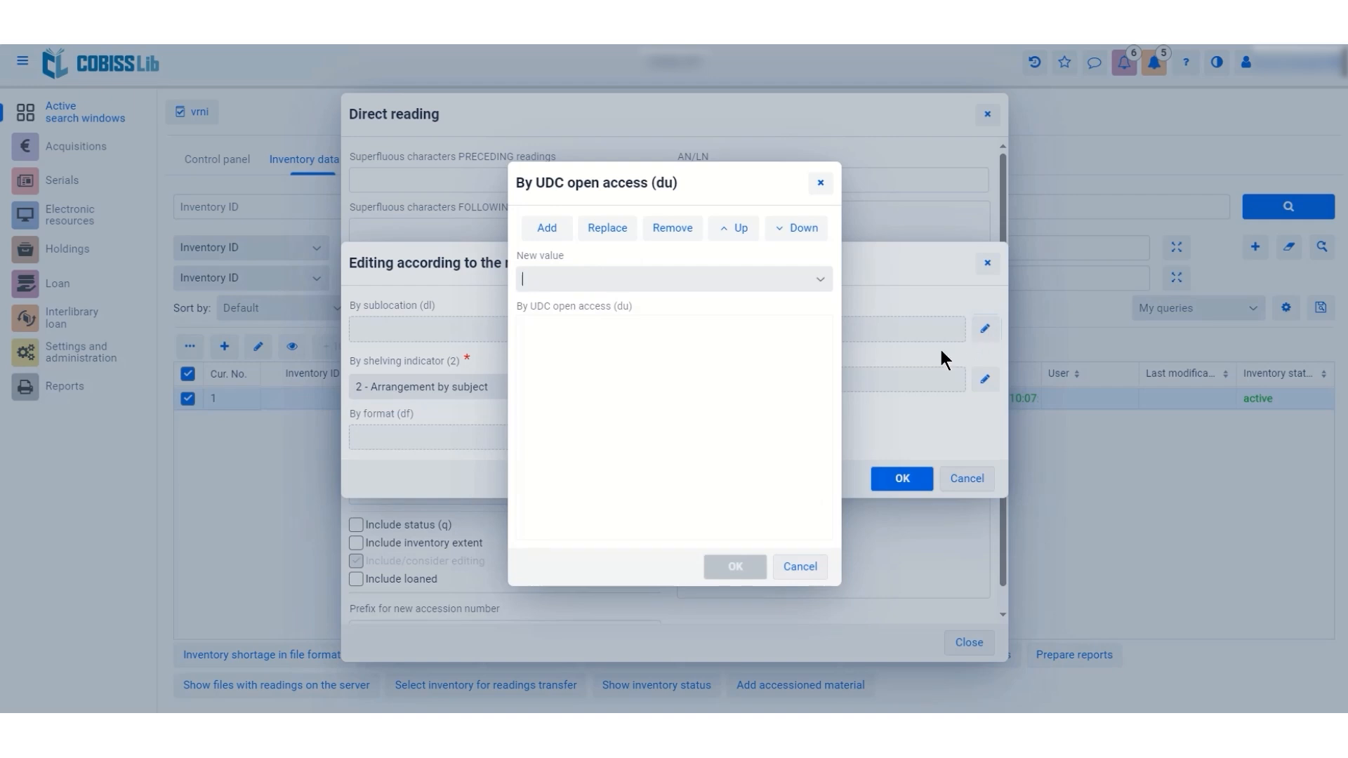
pyautogui.click(823, 276)
pyautogui.write('004.4')
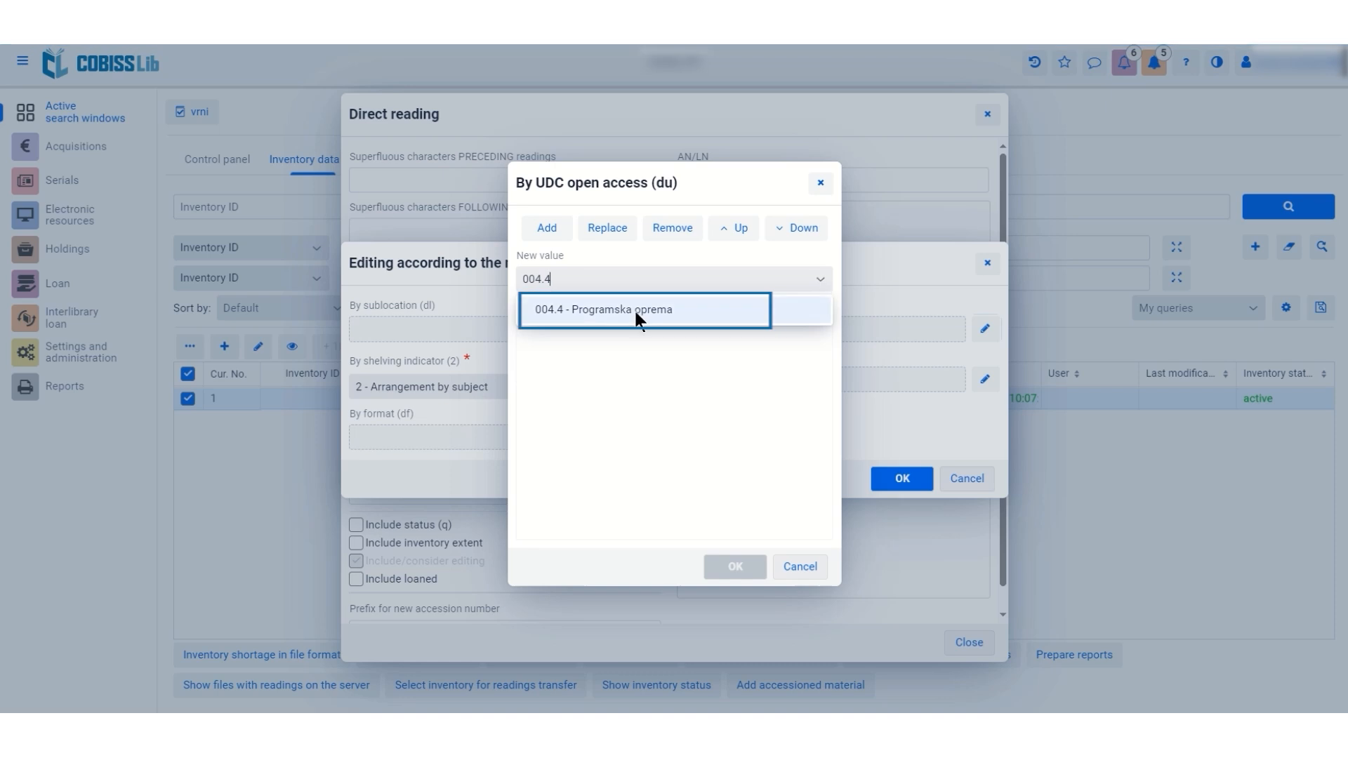
pyautogui.click(635, 309)
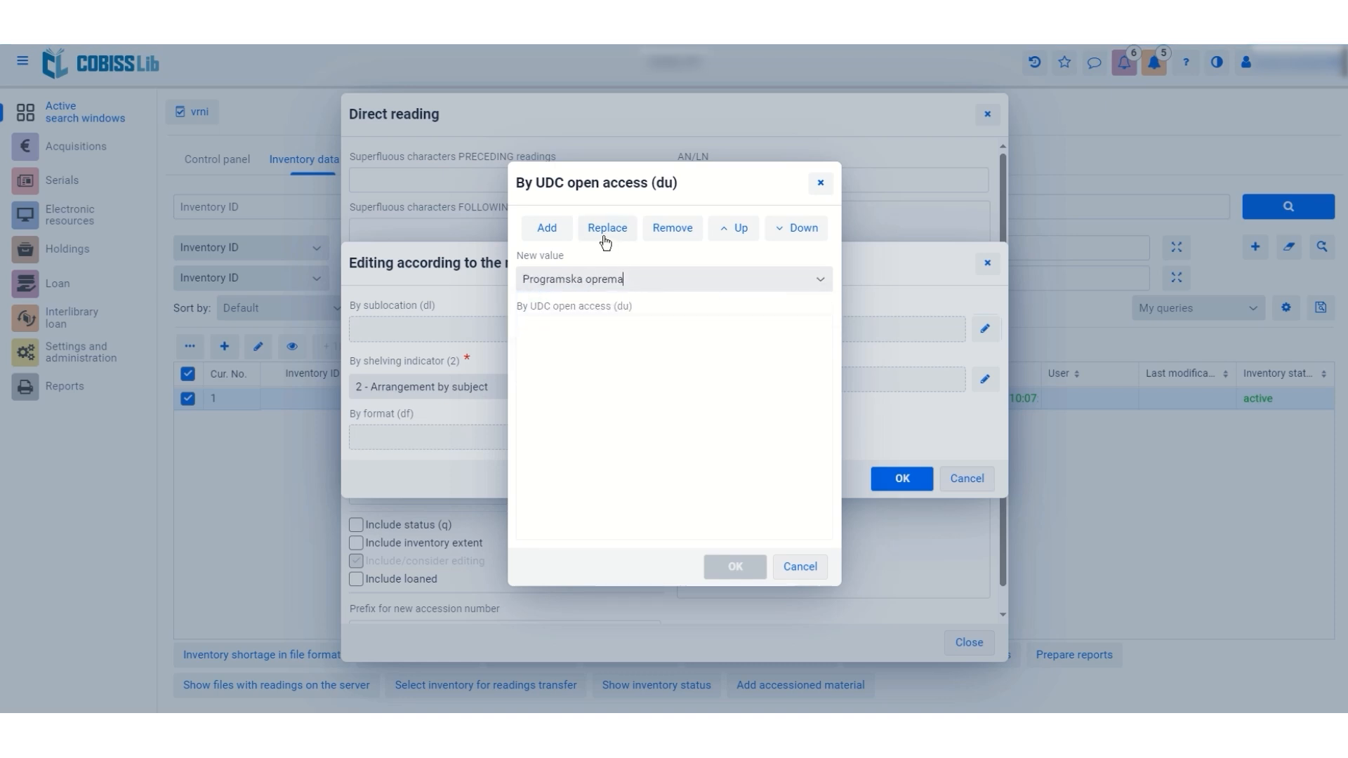
pyautogui.click(546, 230)
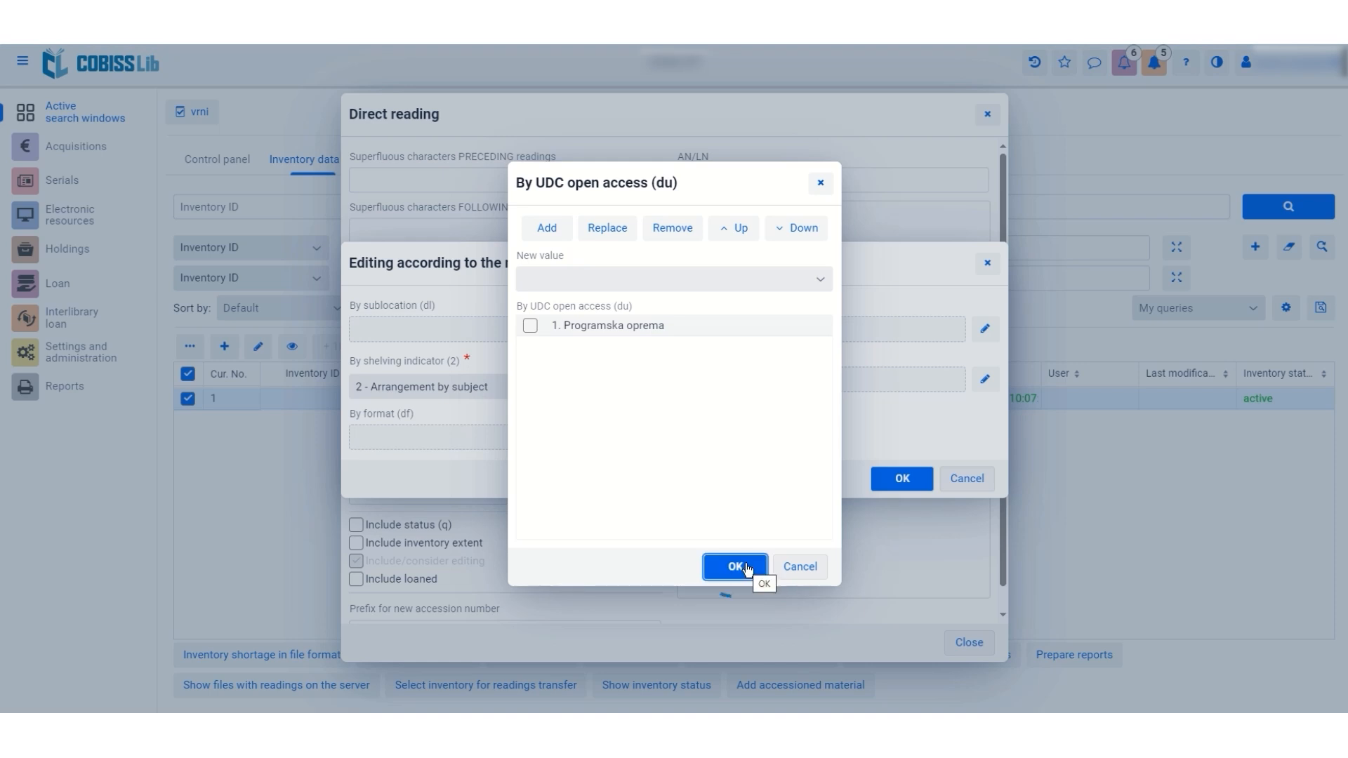
pyautogui.click(747, 569)
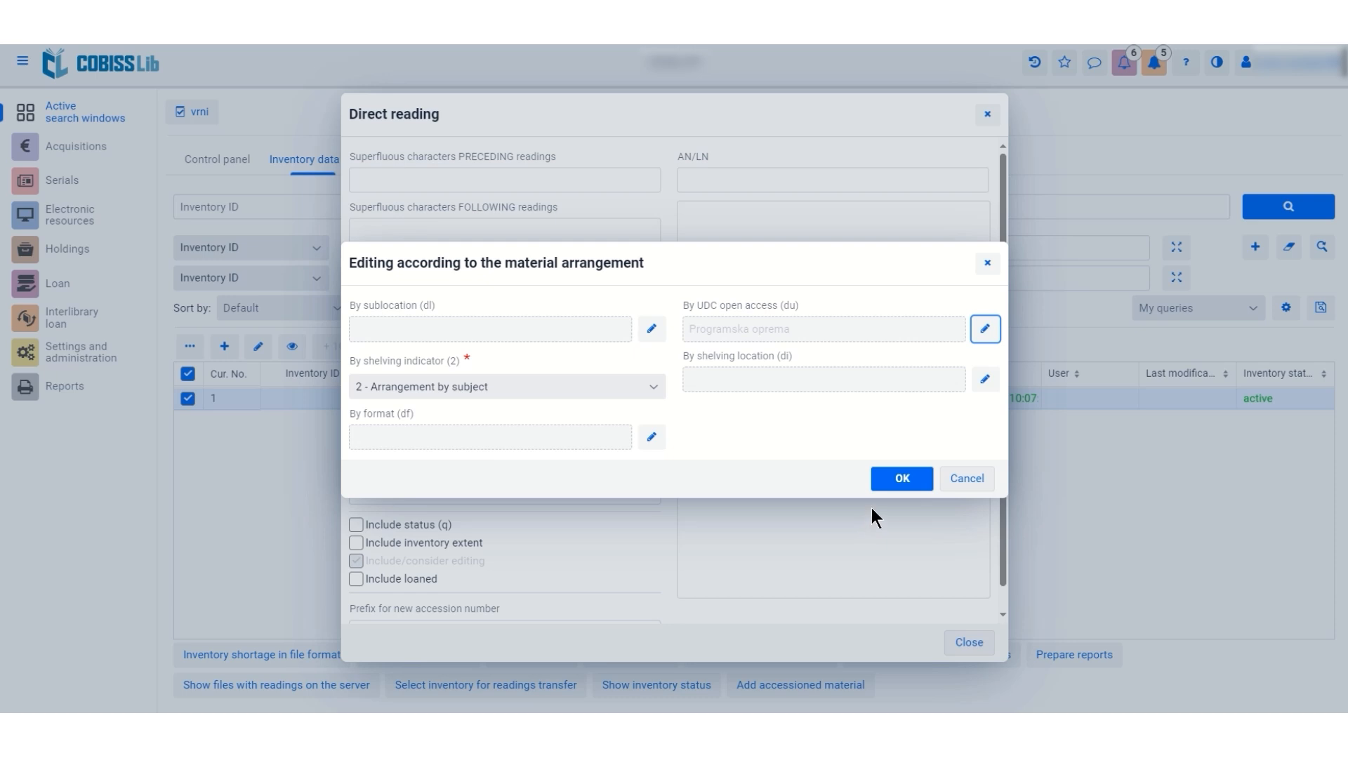
pyautogui.click(906, 478)
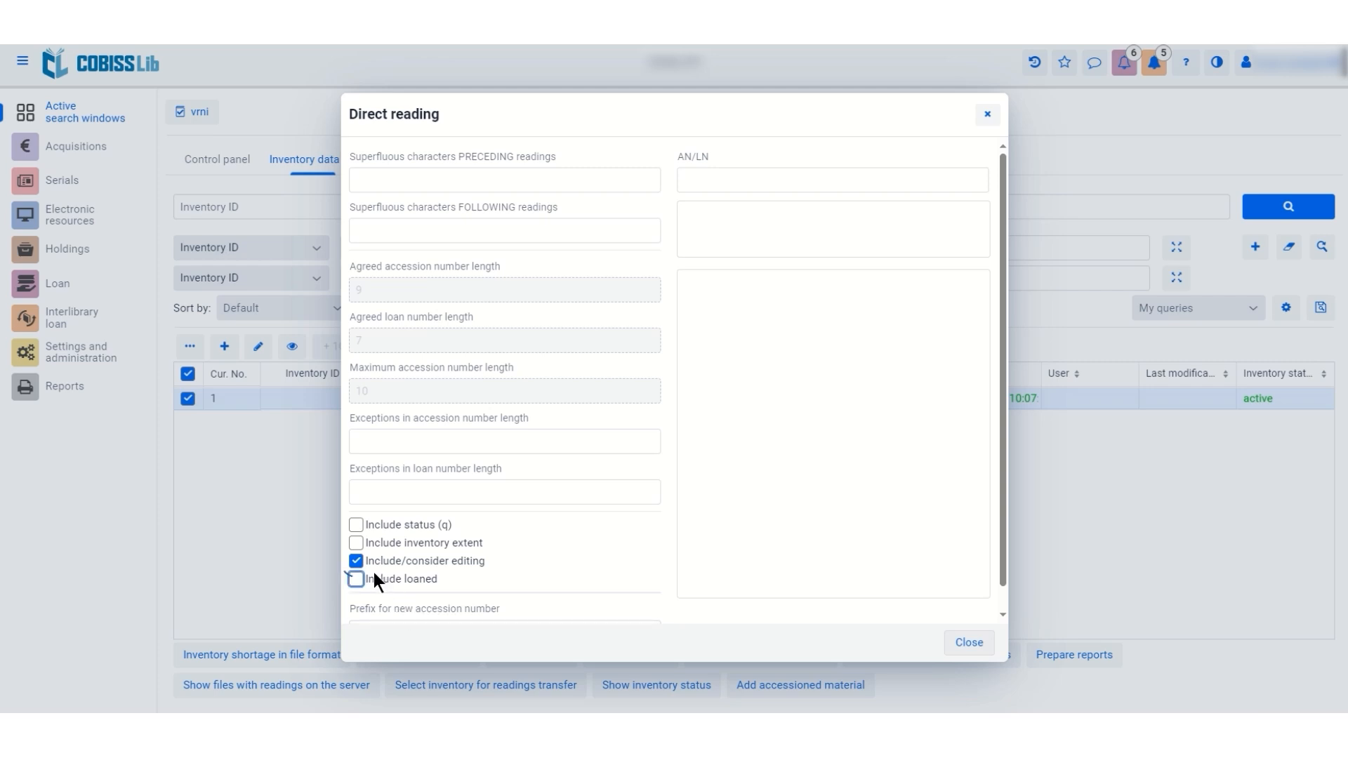
# Step: Turn off consideration of editing and enter the accession number 199600040 as a direct reading
pyautogui.click(356, 562)
pyautogui.click(694, 155)
pyautogui.write('199600040')
pyautogui.press('Return')
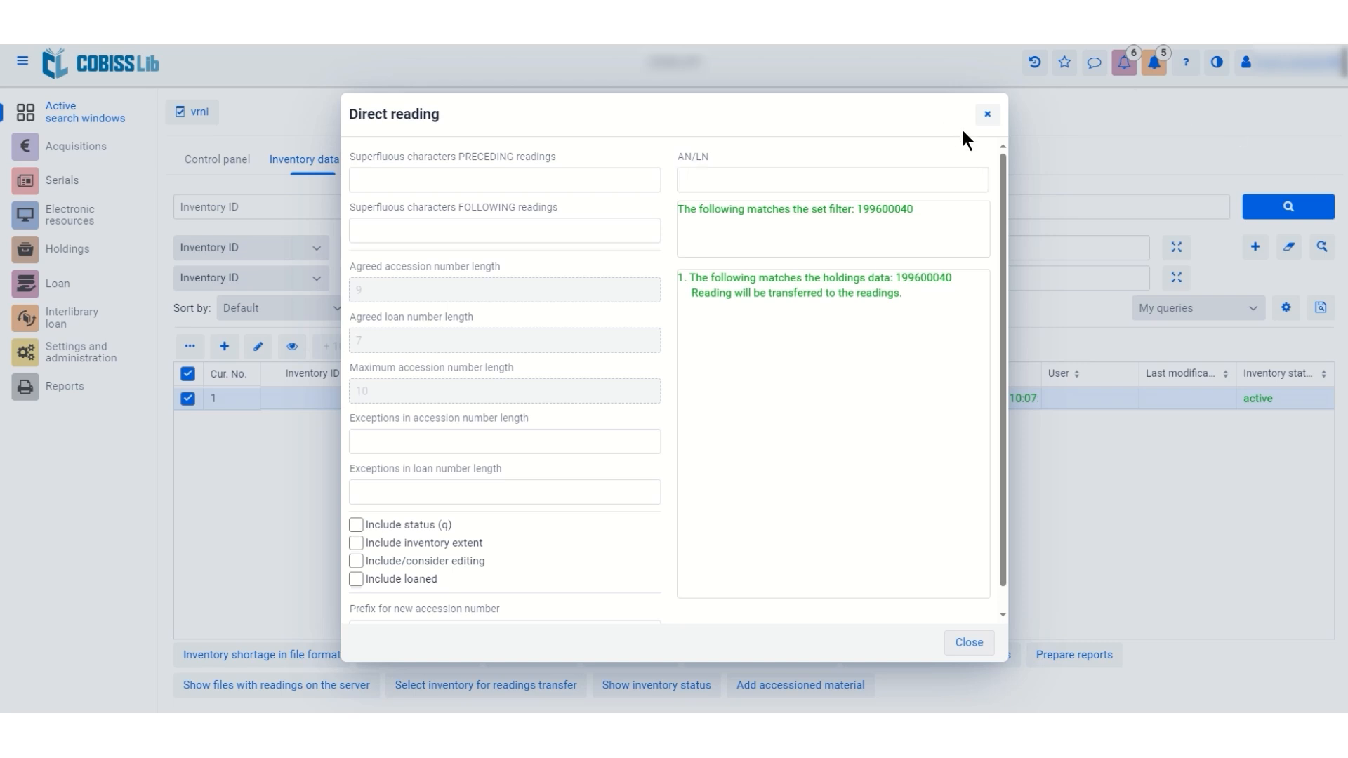
# Step: Try to enter 123 as an accession number reading
pyautogui.click(953, 179)
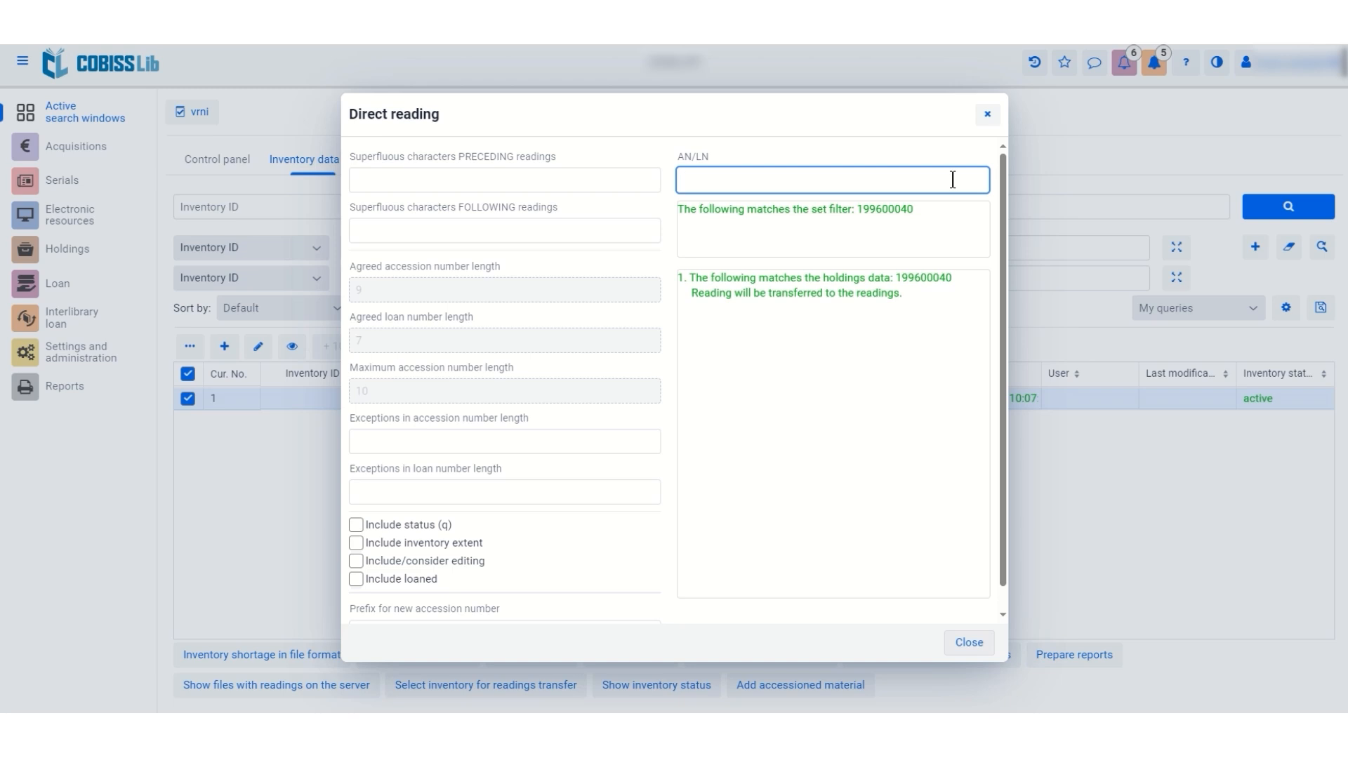
pyautogui.write('123')
pyautogui.press('Return')
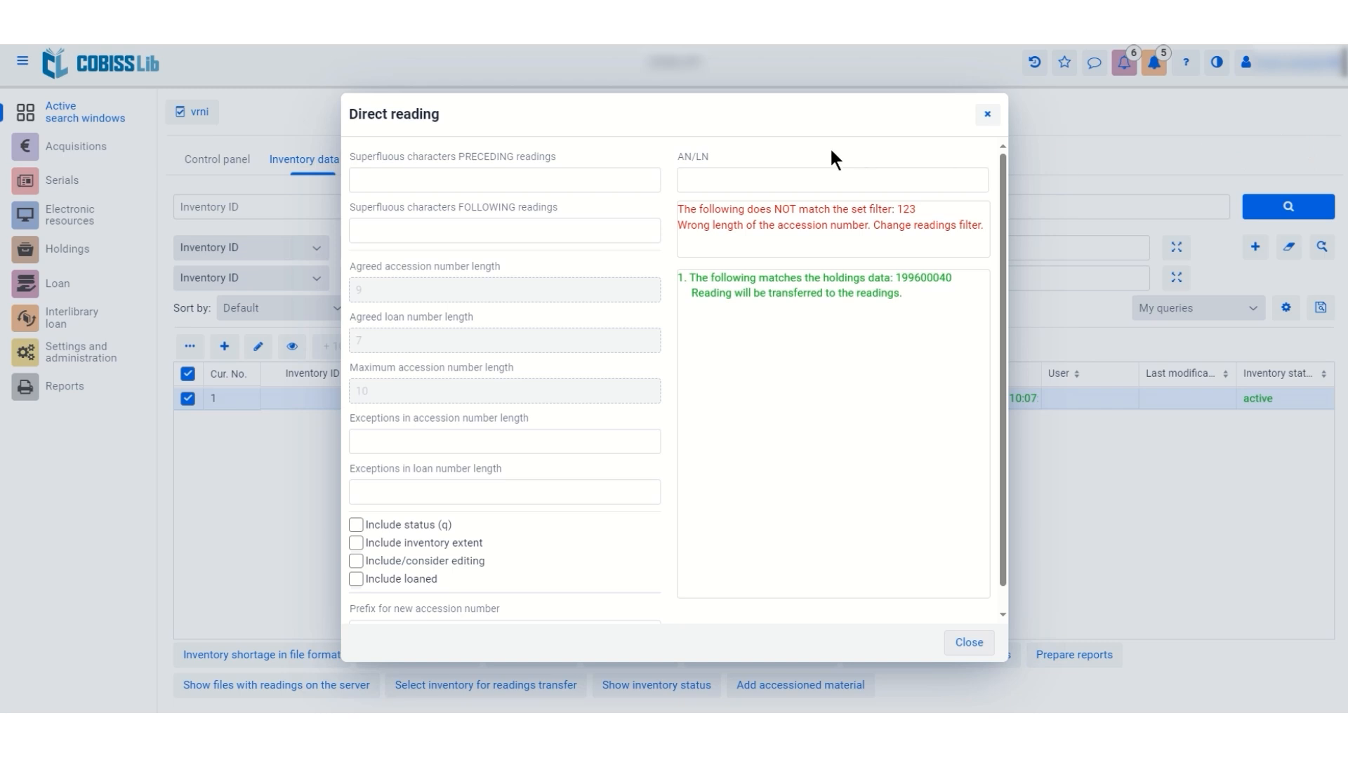
# Step: Include status (q) in the reading conditions and enter the accession number 198900011
pyautogui.click(812, 176)
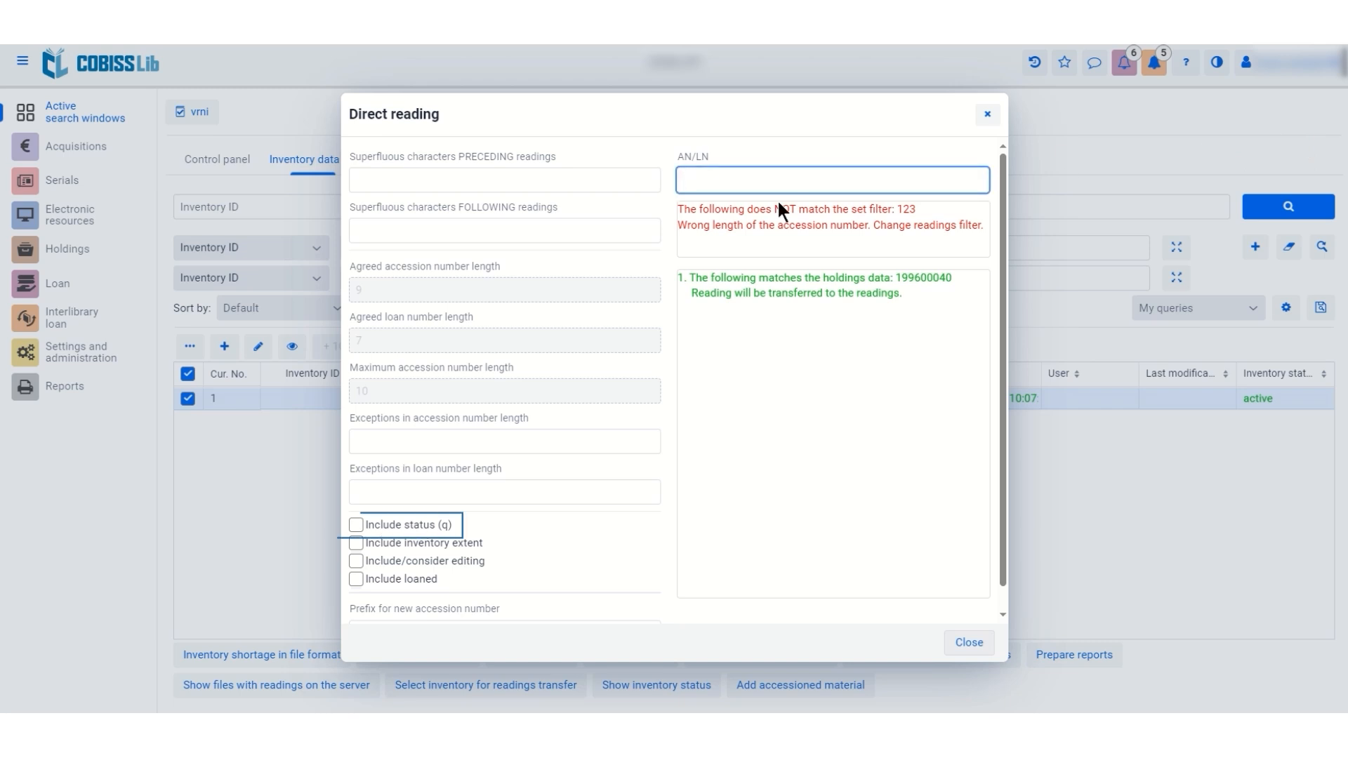
pyautogui.click(428, 528)
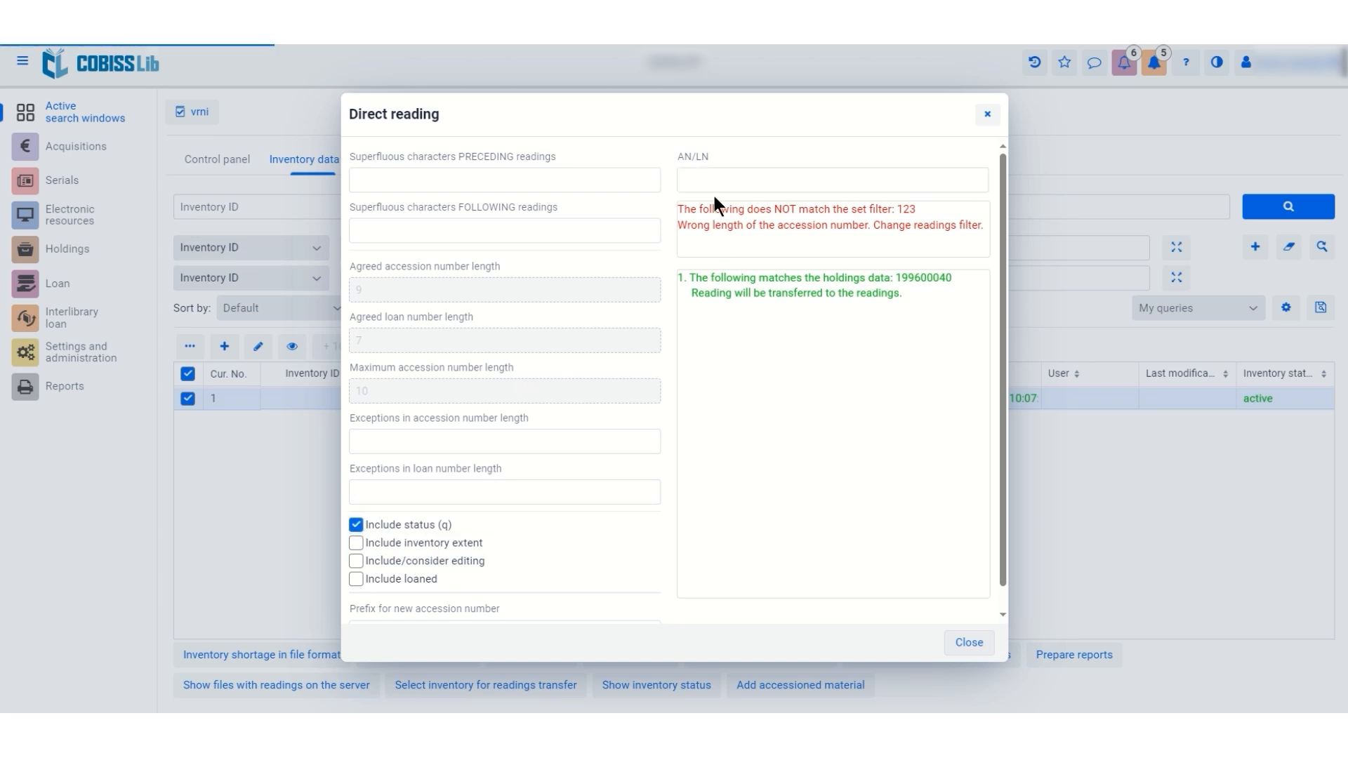
pyautogui.click(703, 177)
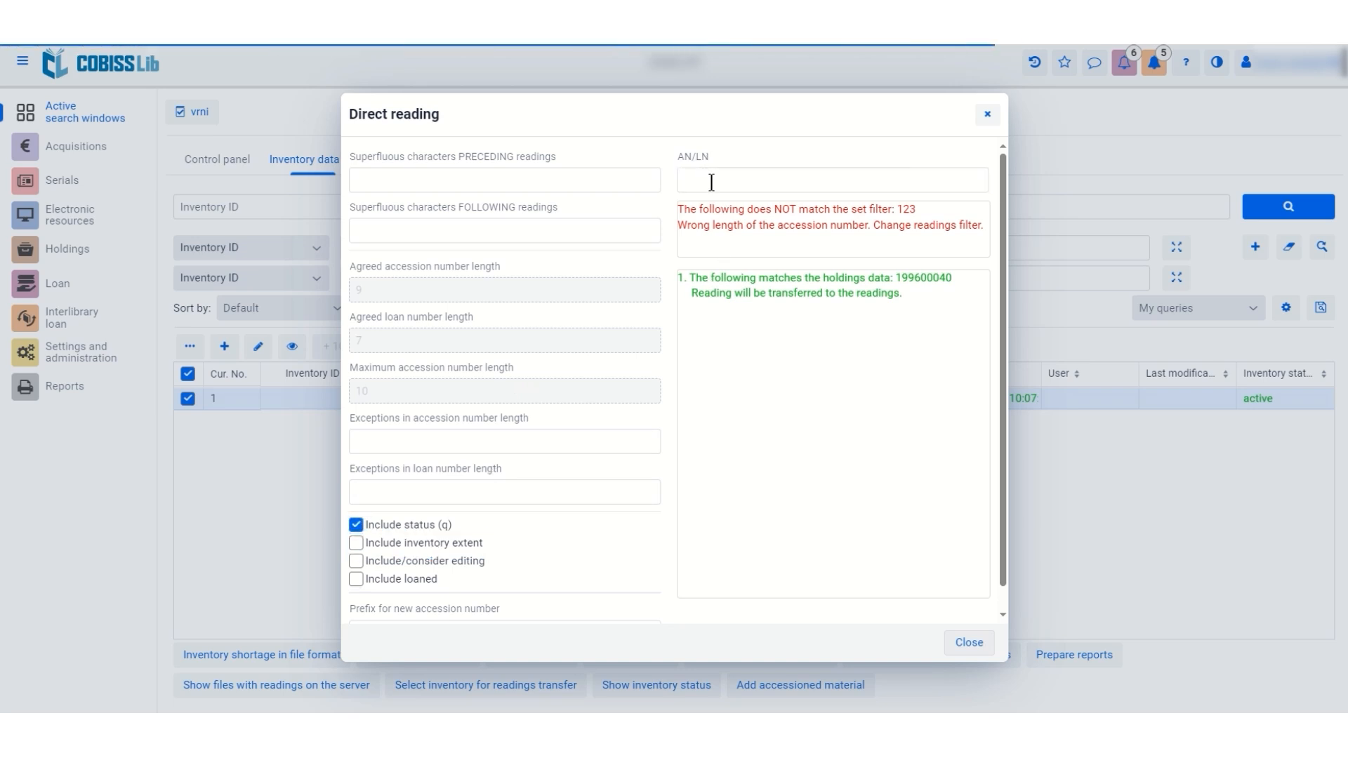
pyautogui.write('198900011')
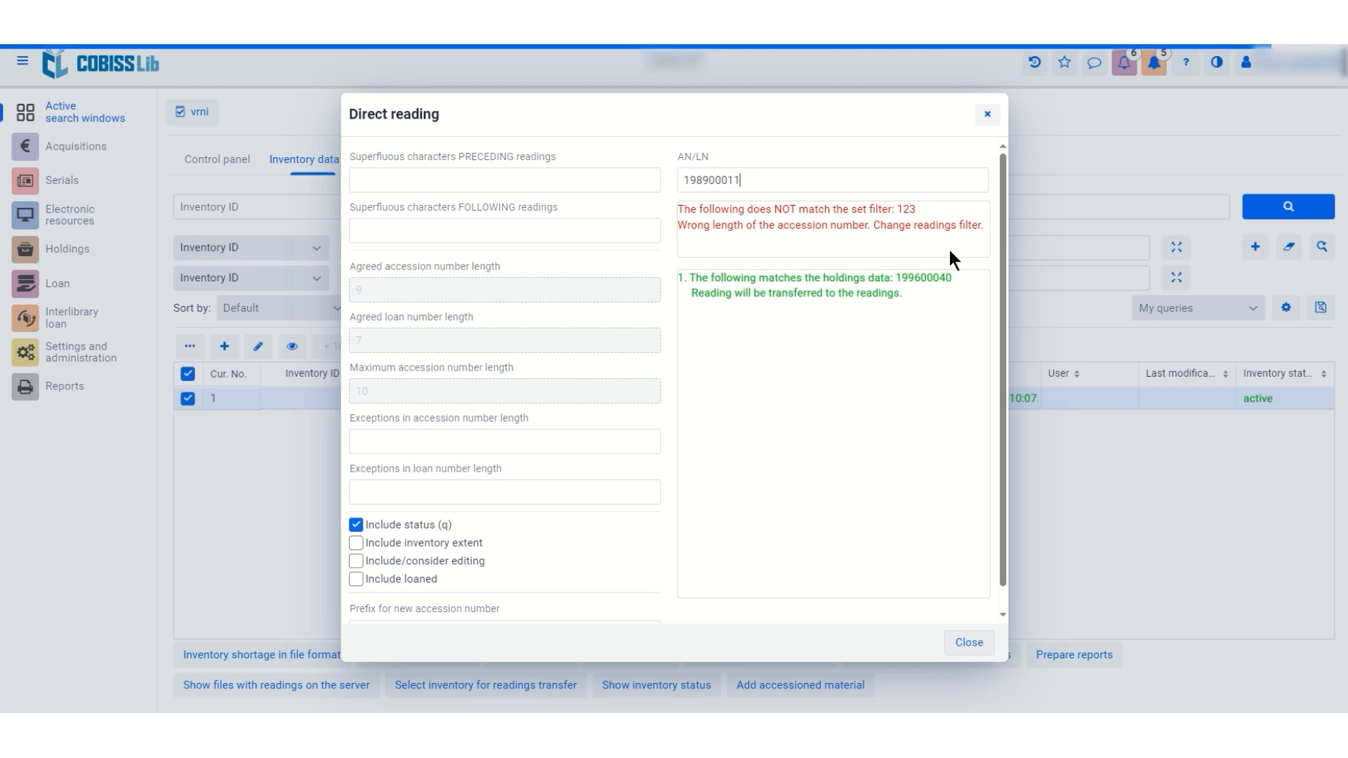
pyautogui.press('Return')
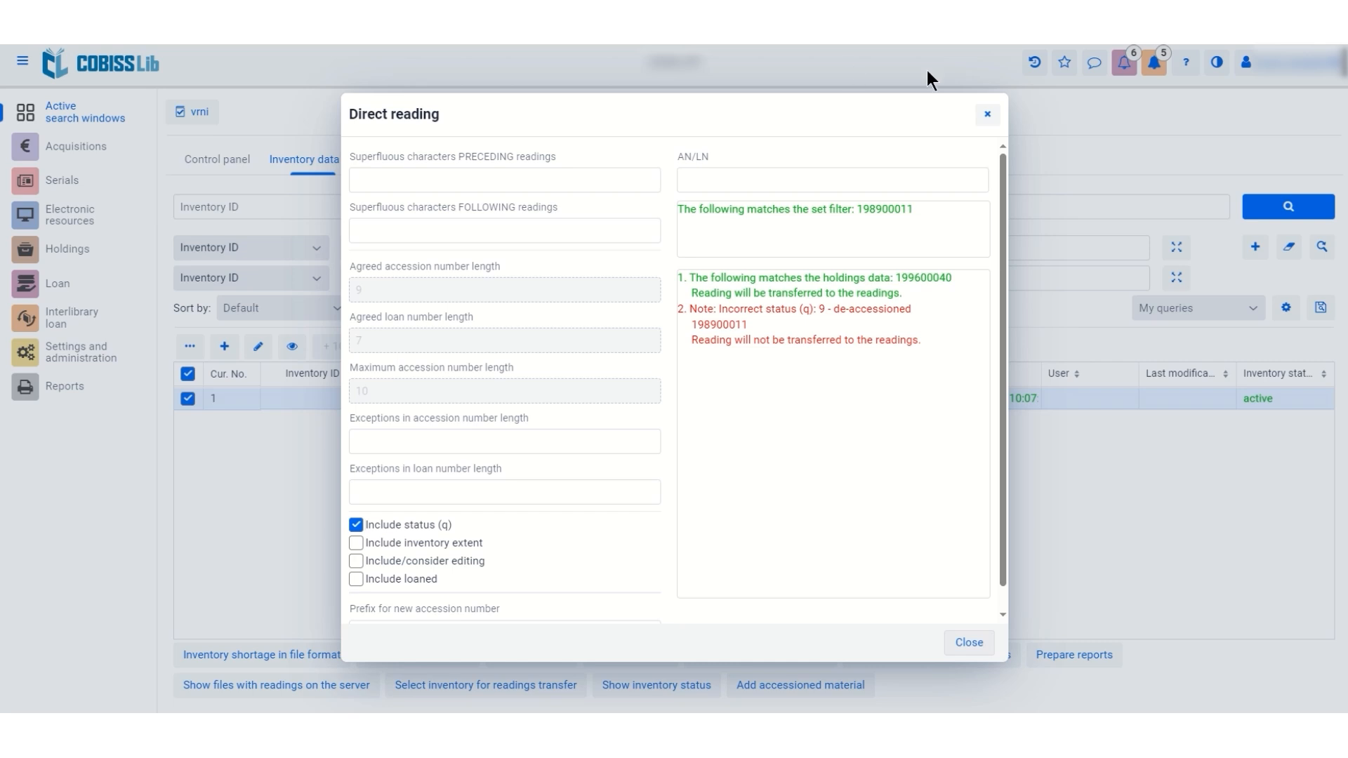
# Step: Replace the status (q) condition with the editing settings for UDC open access Programska oprema, and enter the reading 120050050
pyautogui.click(867, 182)
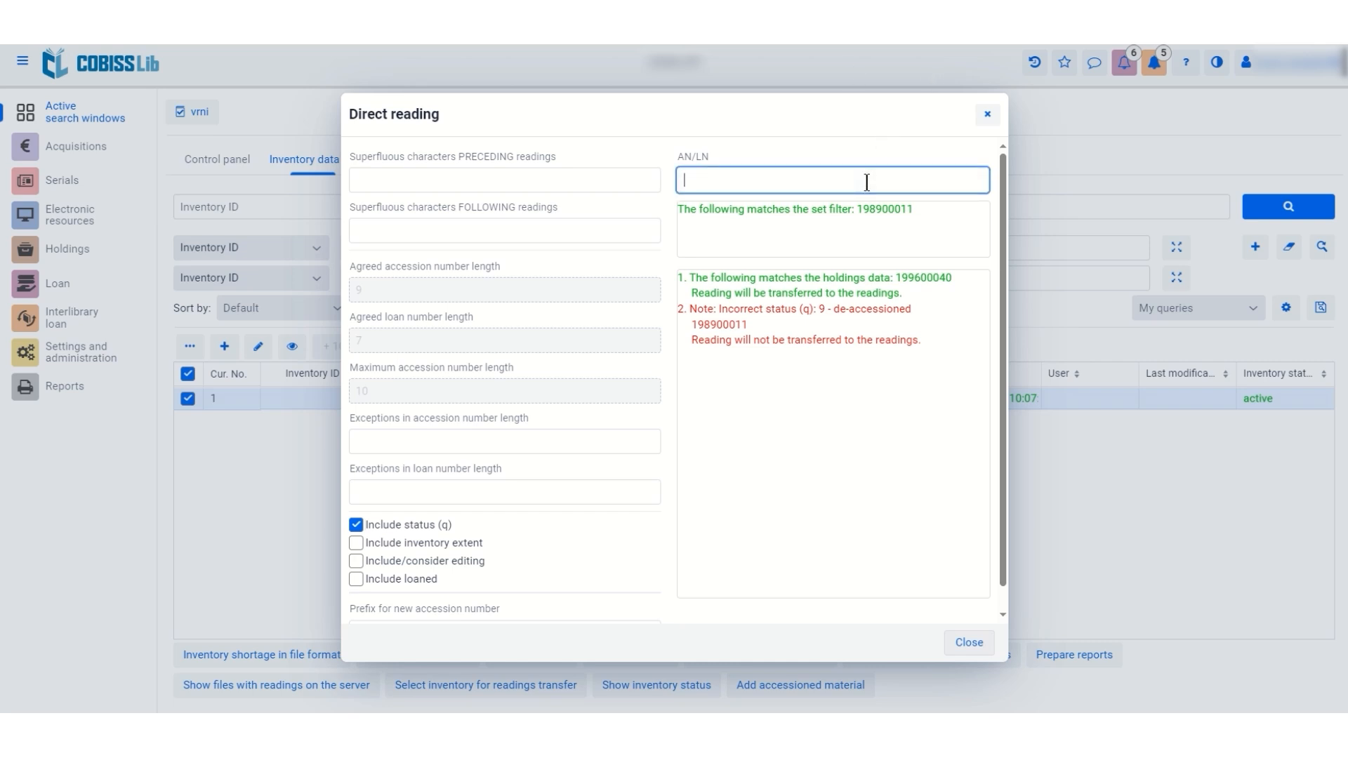
pyautogui.click(357, 525)
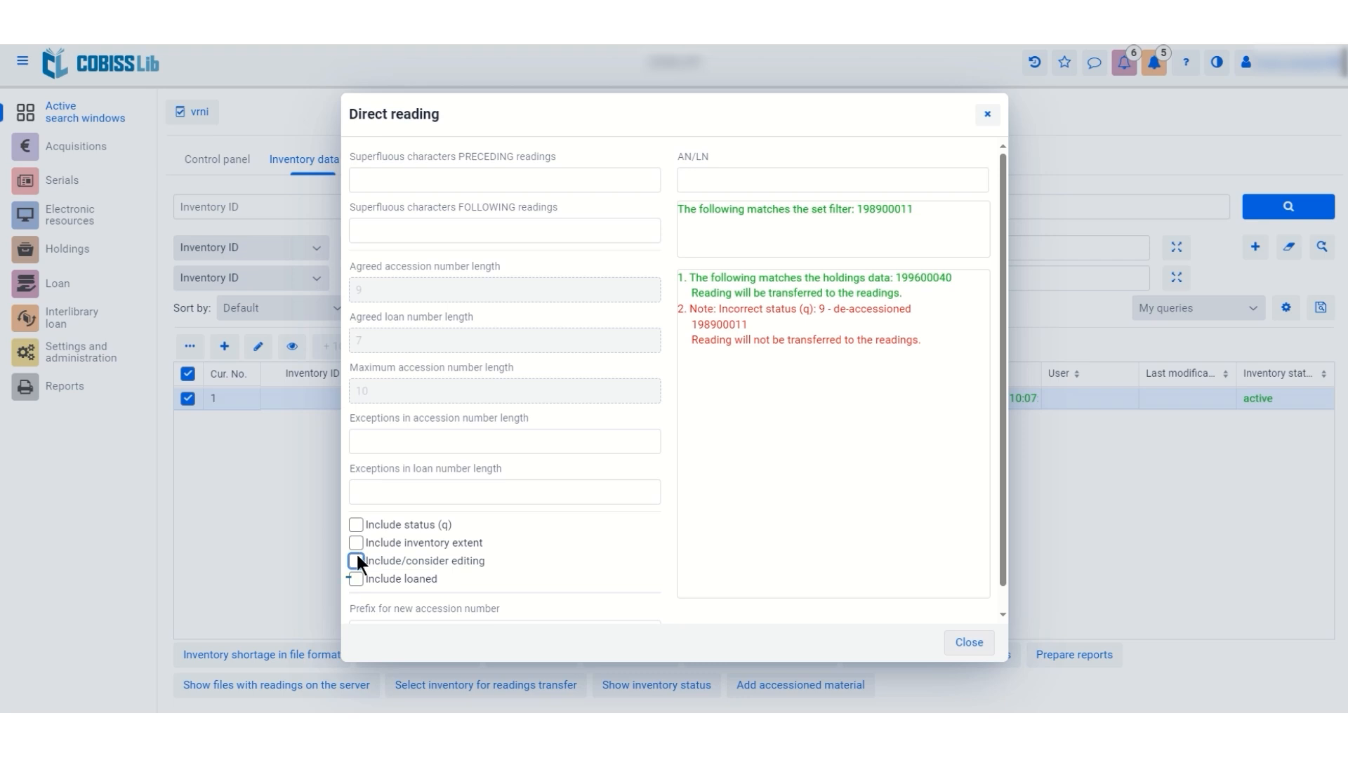
pyautogui.click(357, 560)
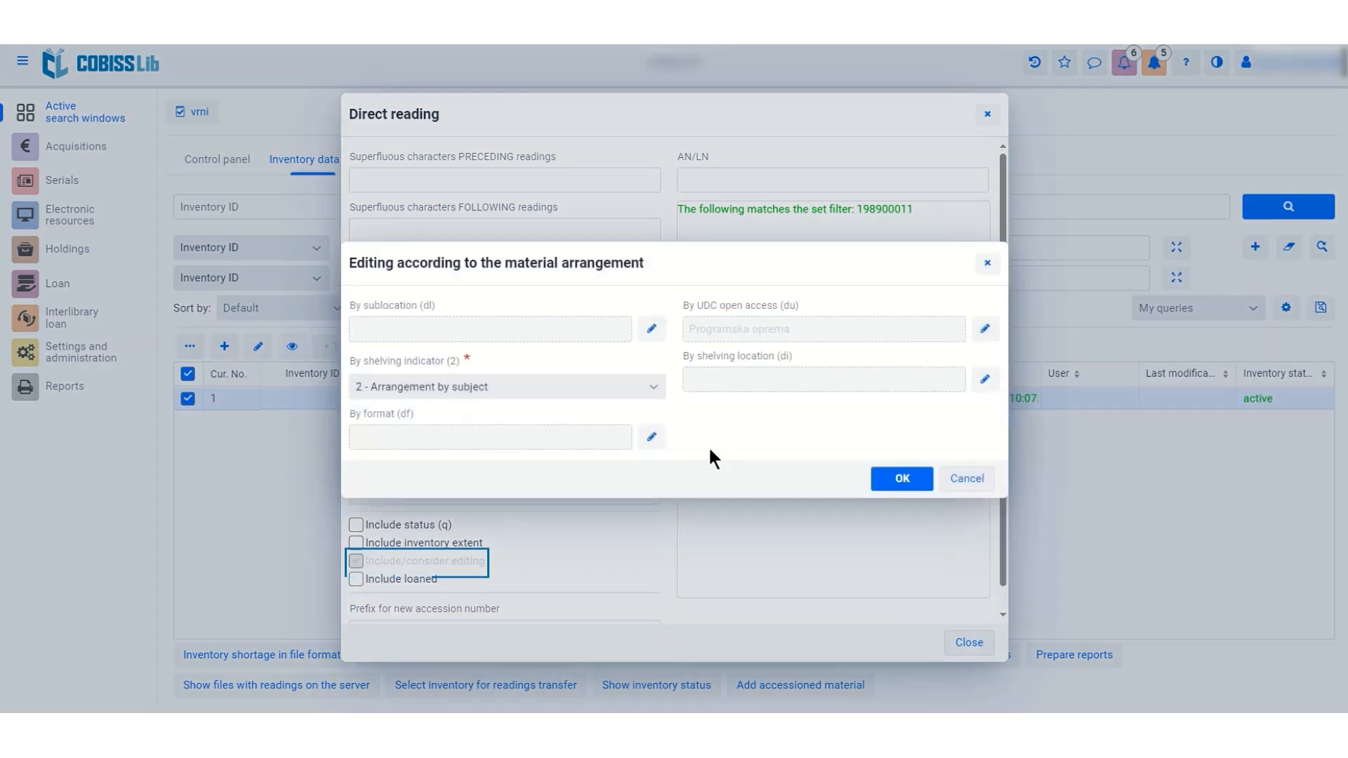
pyautogui.click(886, 479)
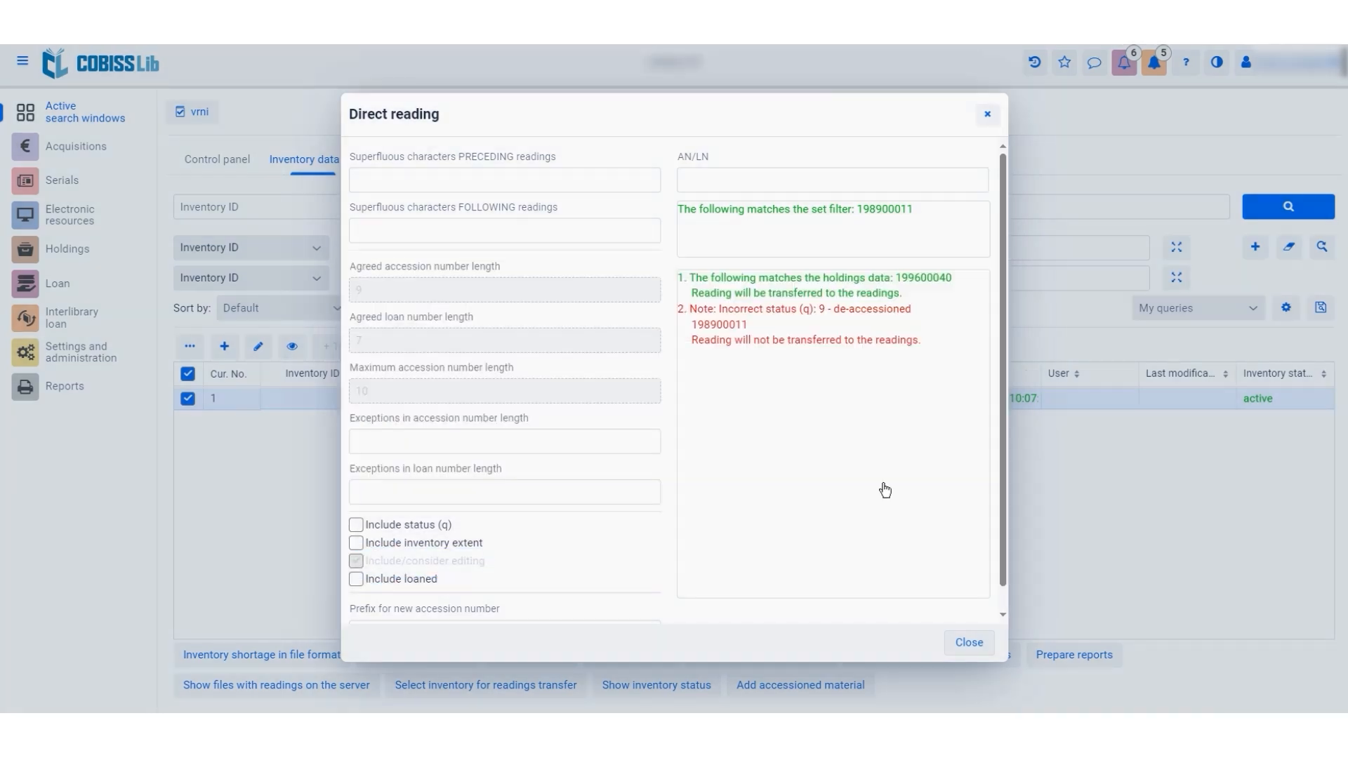
pyautogui.click(812, 181)
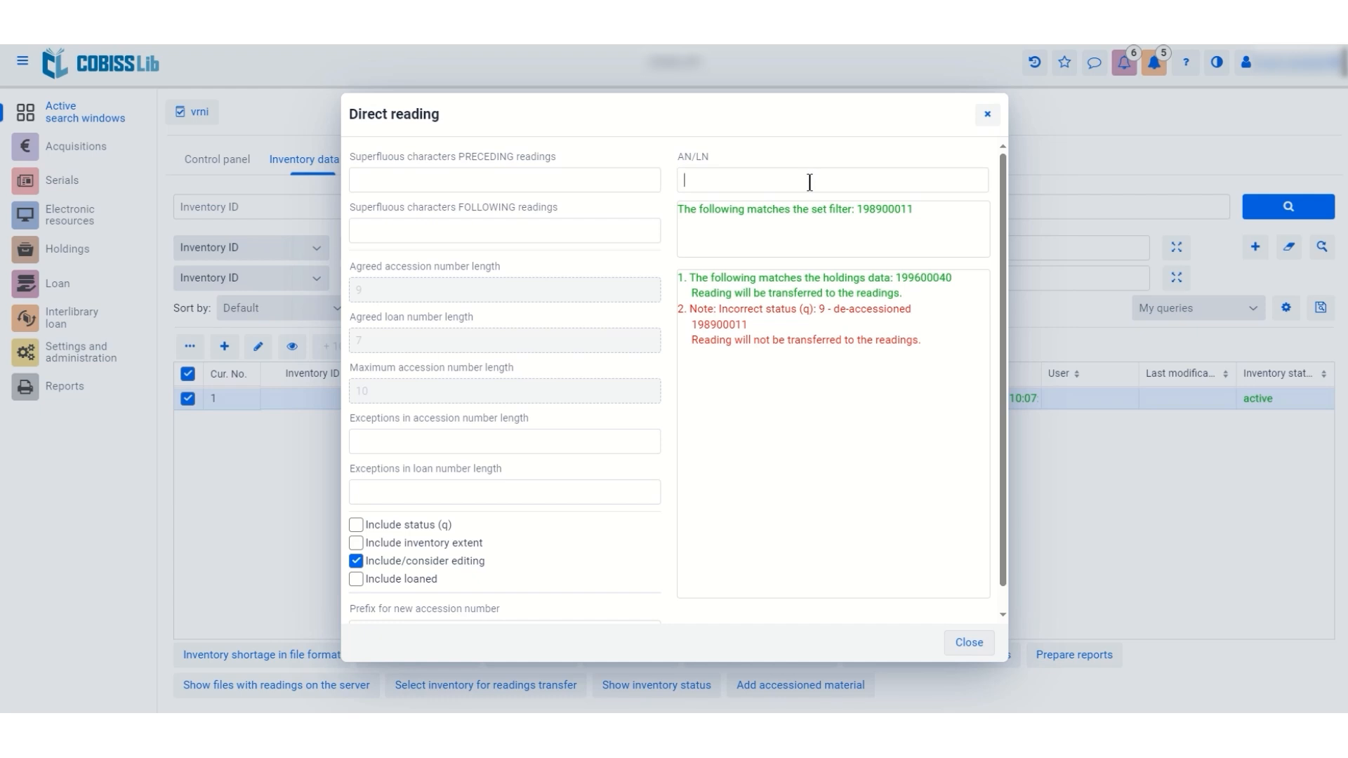
pyautogui.write('120050050')
pyautogui.press('Return')
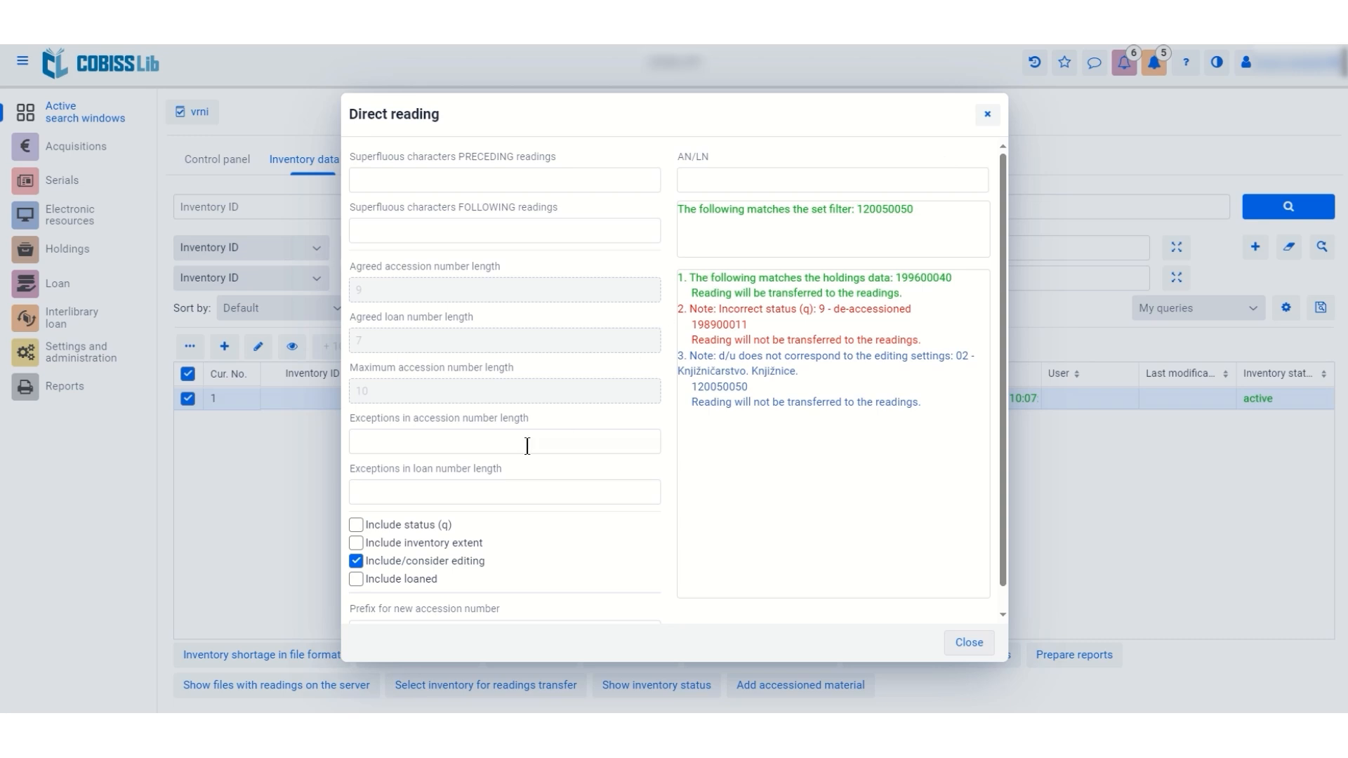
# Step: Replace the editing condition with Include loaned and enter the accession number 120000263 as a reading
pyautogui.click(450, 555)
pyautogui.click(416, 576)
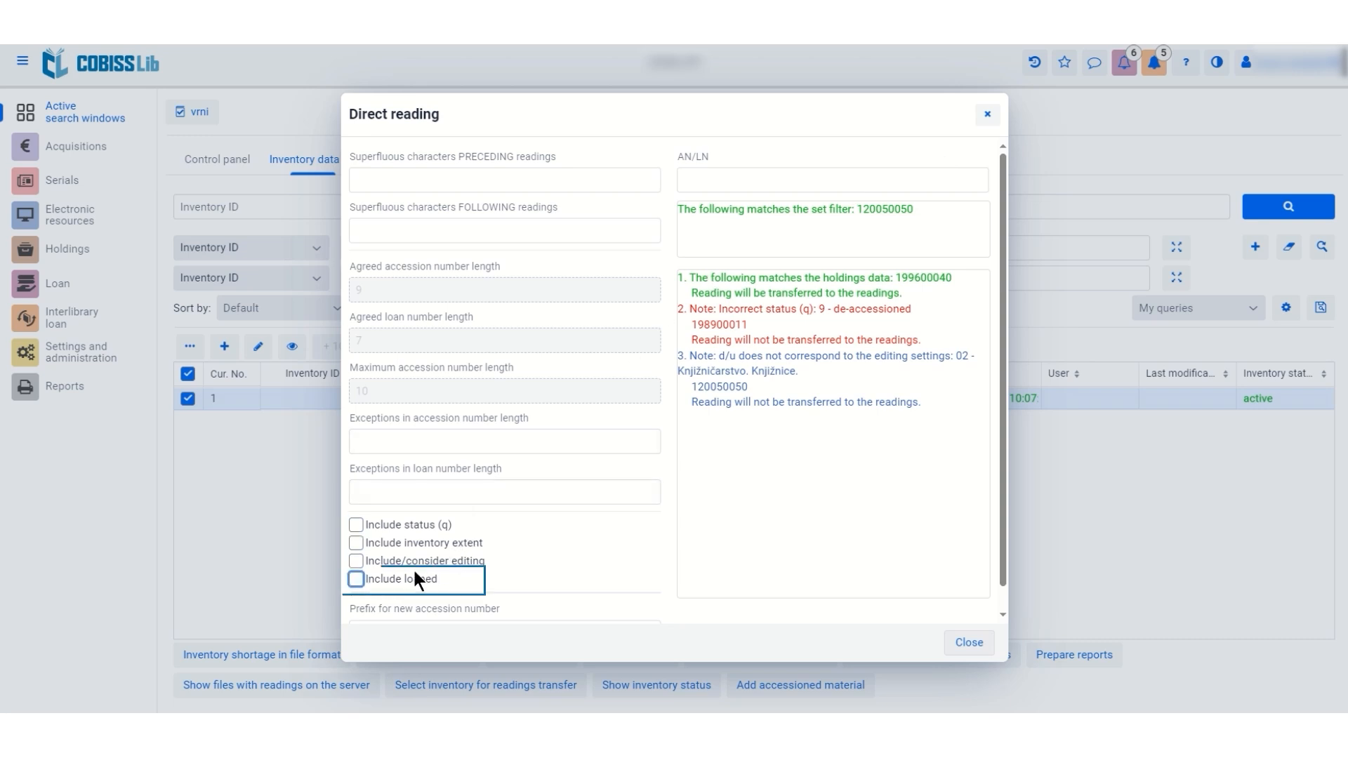
pyautogui.click(726, 180)
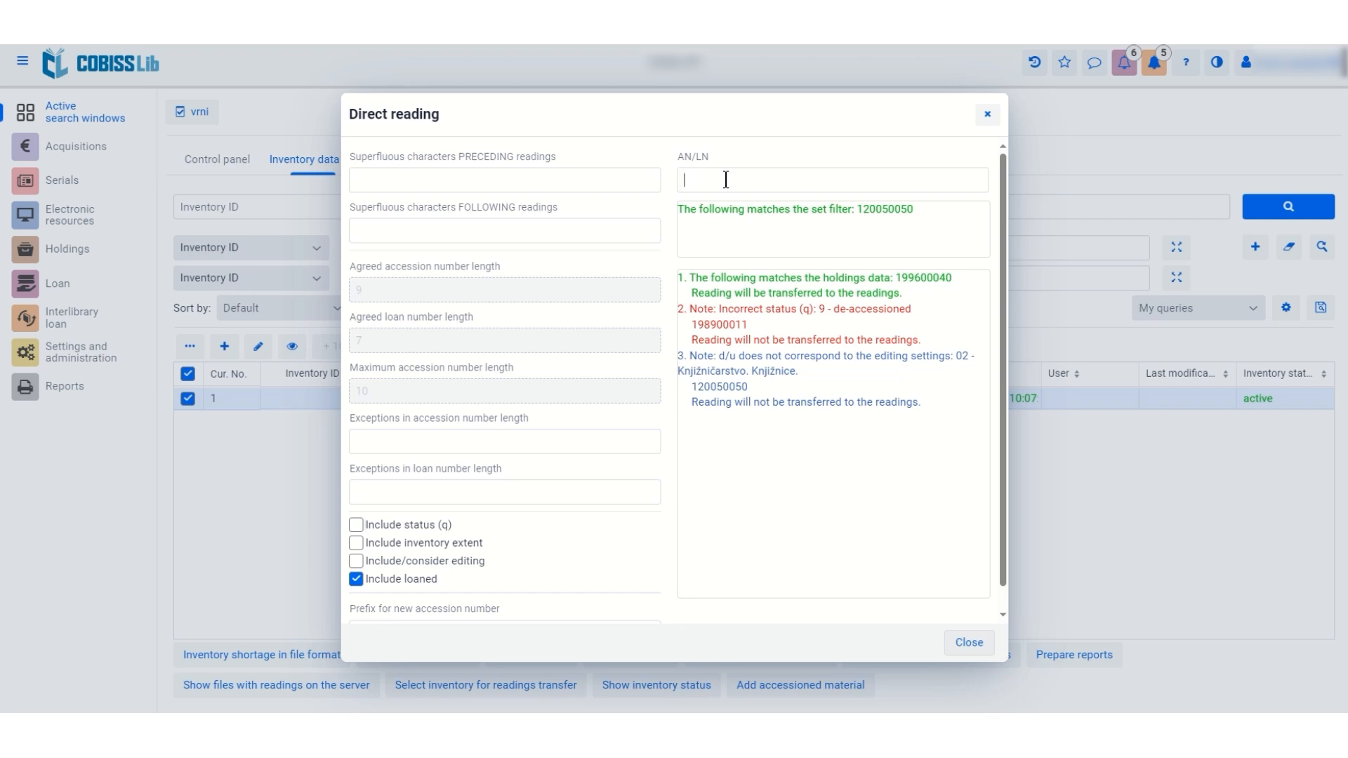
pyautogui.write('120000263')
pyautogui.press('Return')
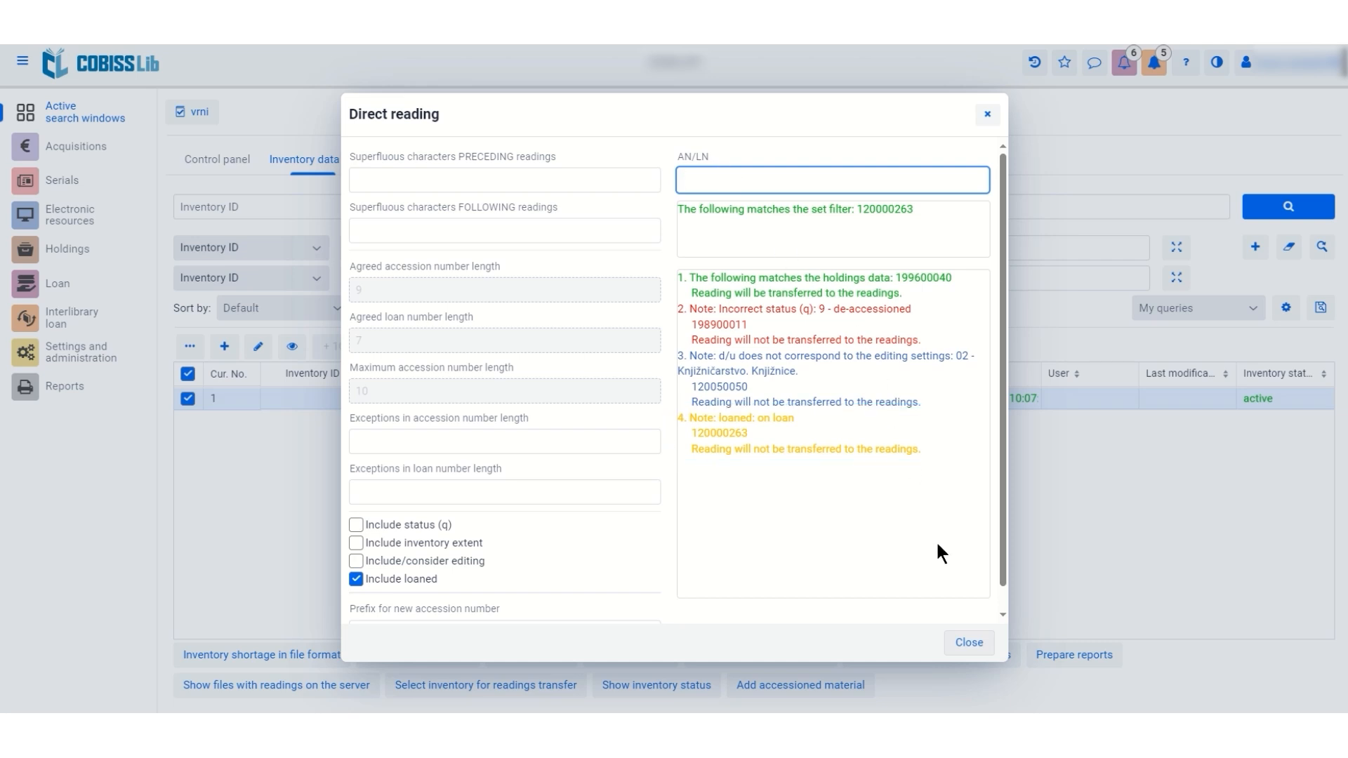
# Step: Close the direct reading and the inventory data, and reopen direct reading for the last inventory
pyautogui.click(966, 643)
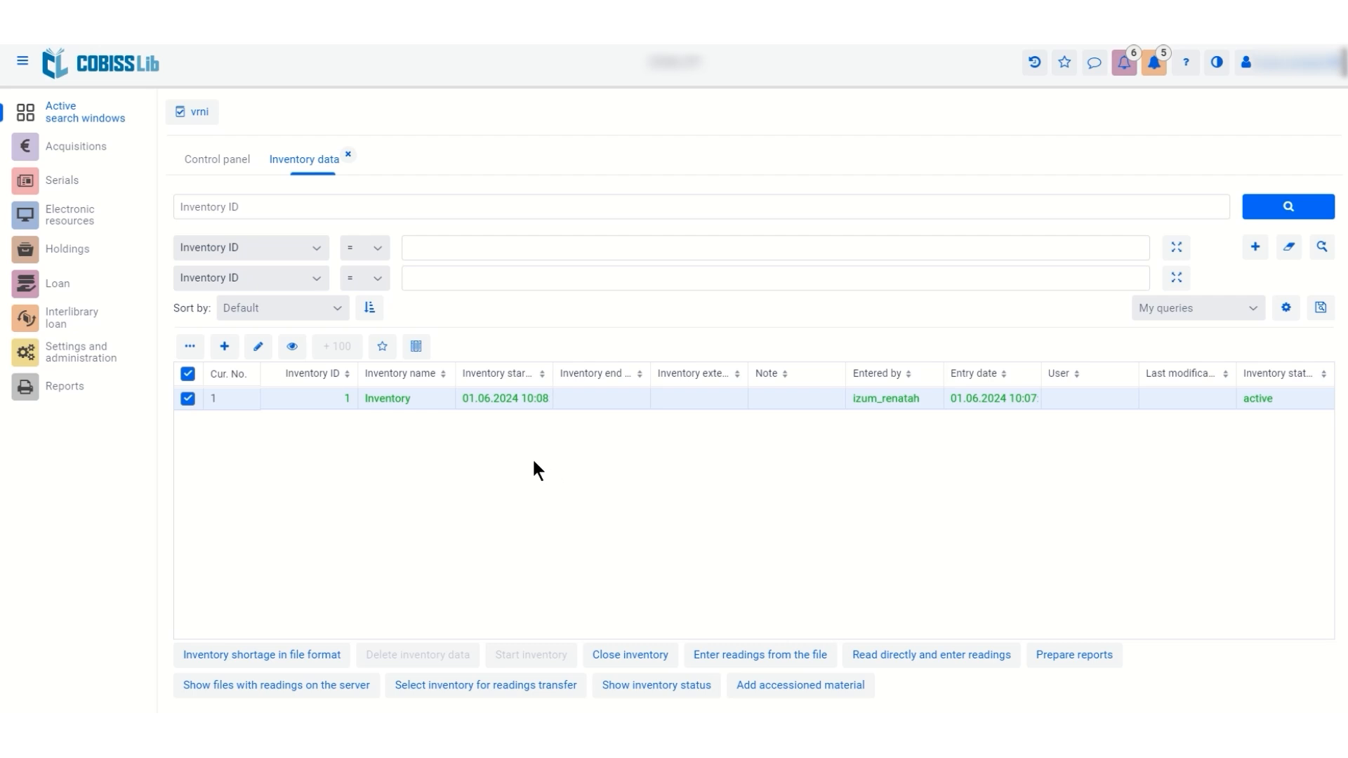
pyautogui.click(349, 158)
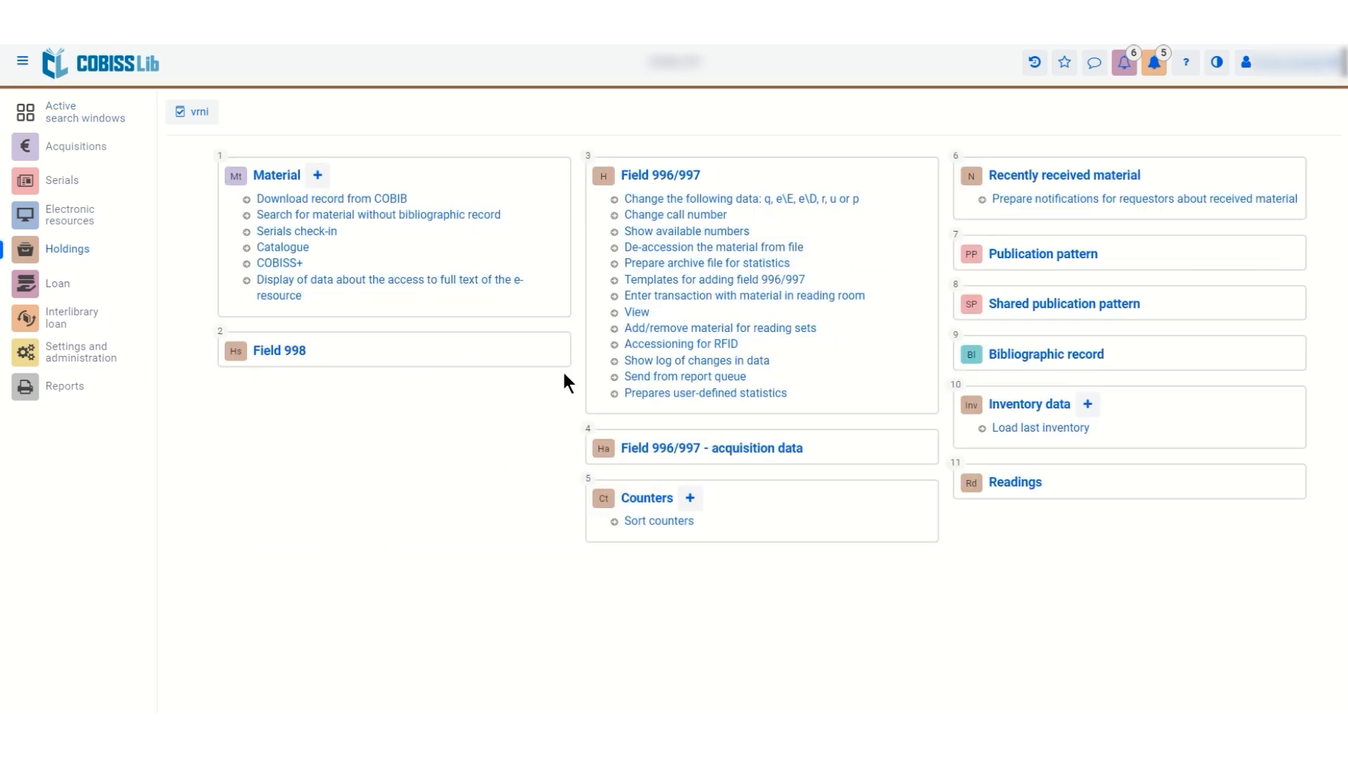
pyautogui.click(1011, 430)
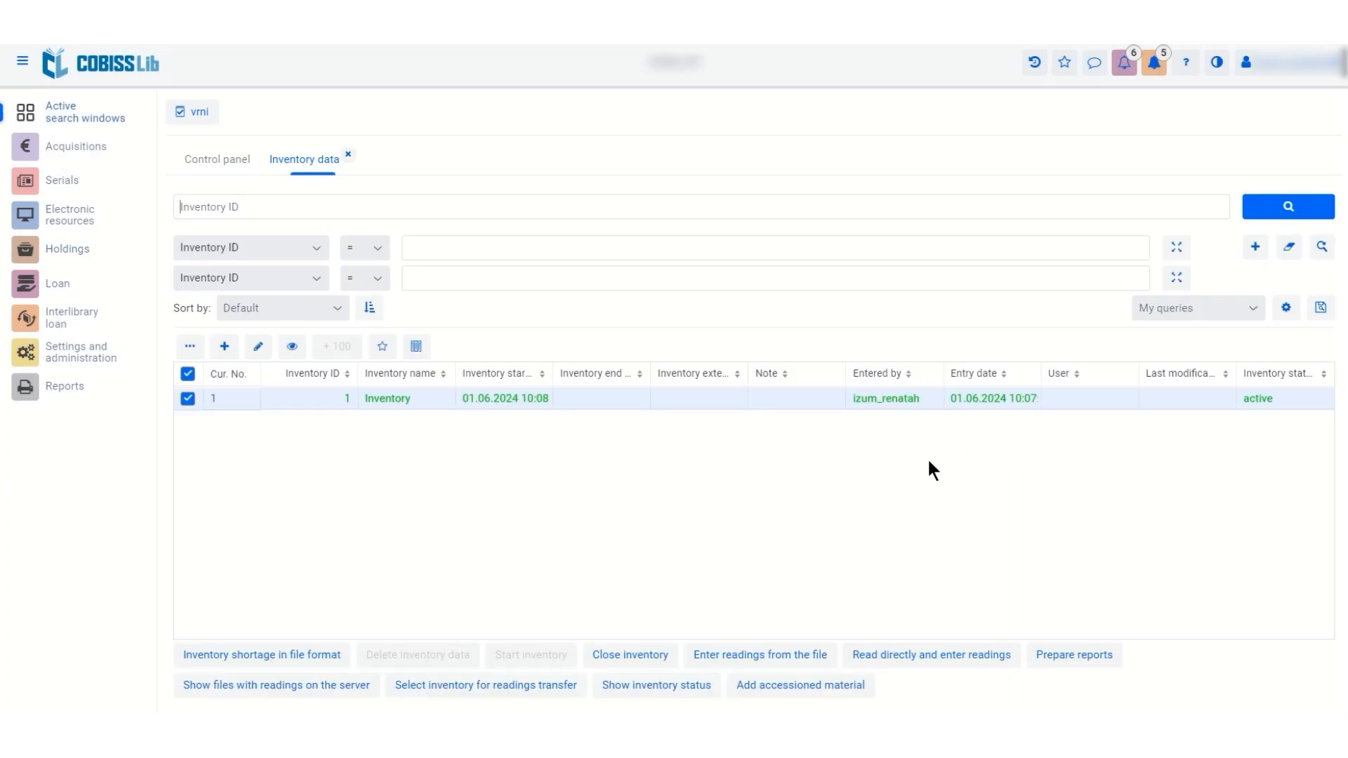
pyautogui.click(889, 657)
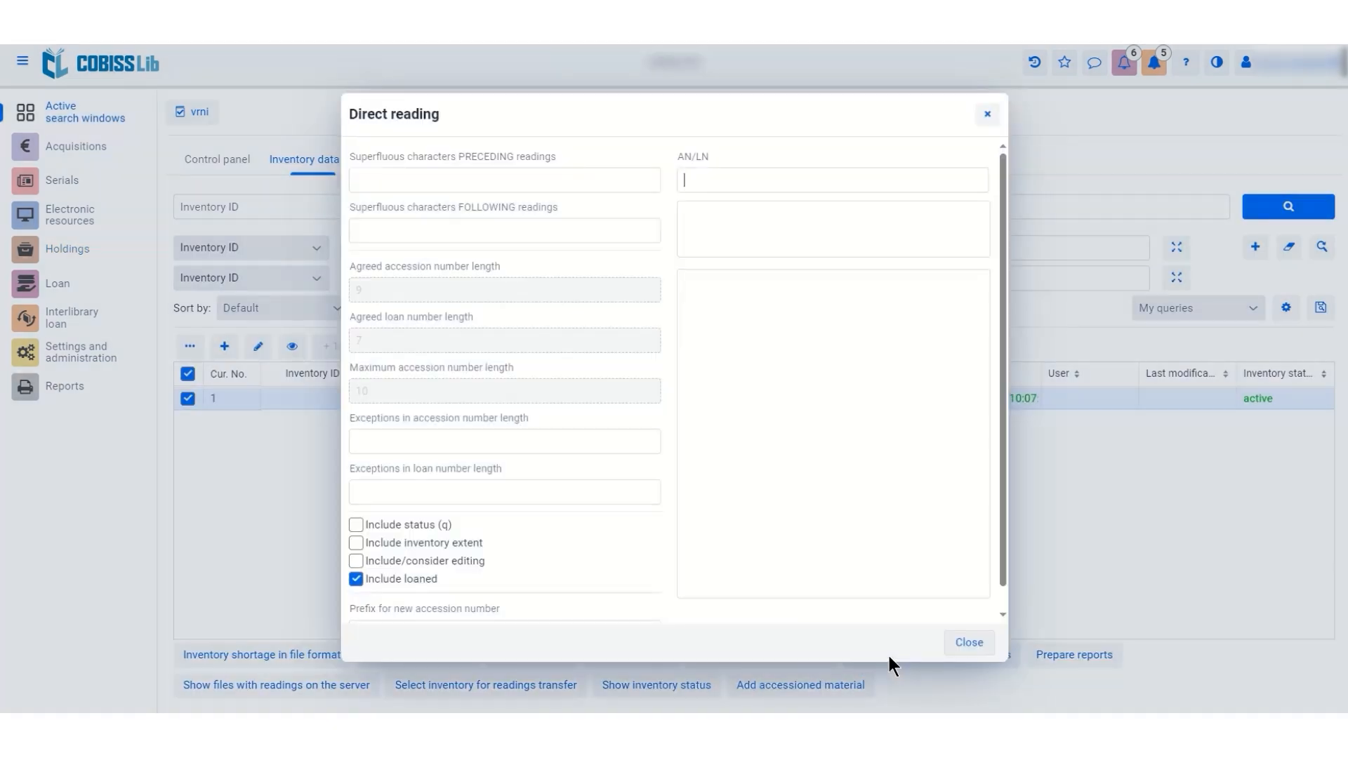